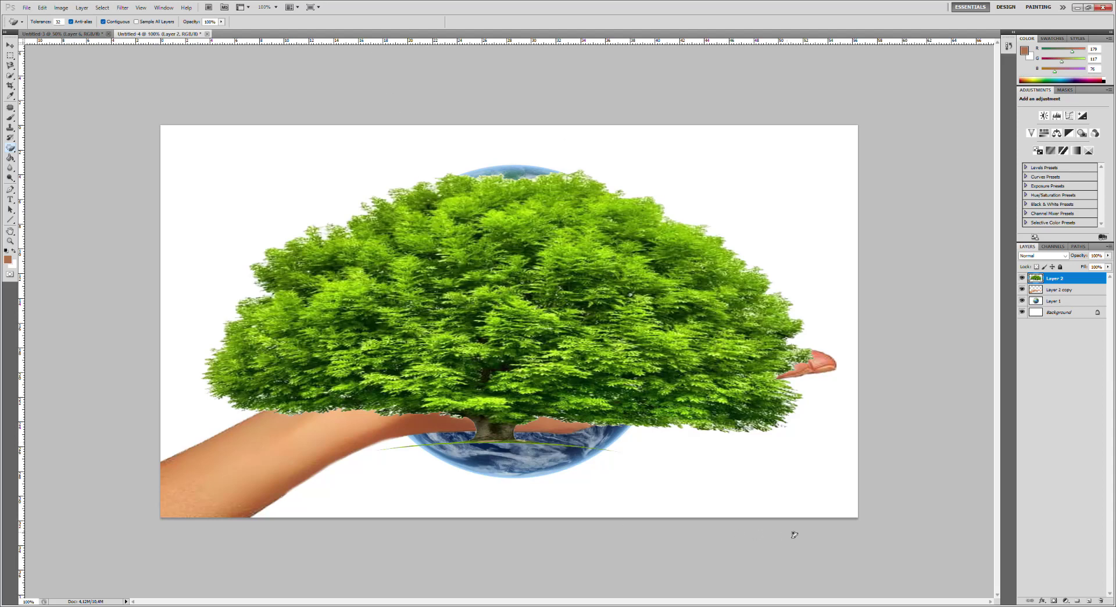
- Hide the tree and hand-copy layers, show the globe layer, and start Free Transform on it
left_click(1022, 278)
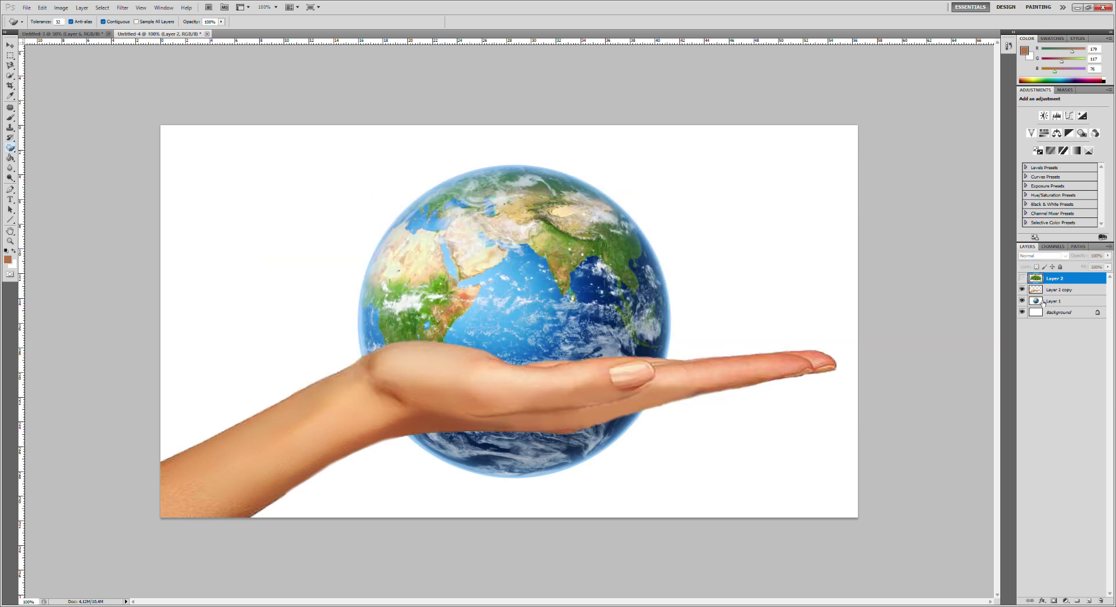
left_click(1021, 290)
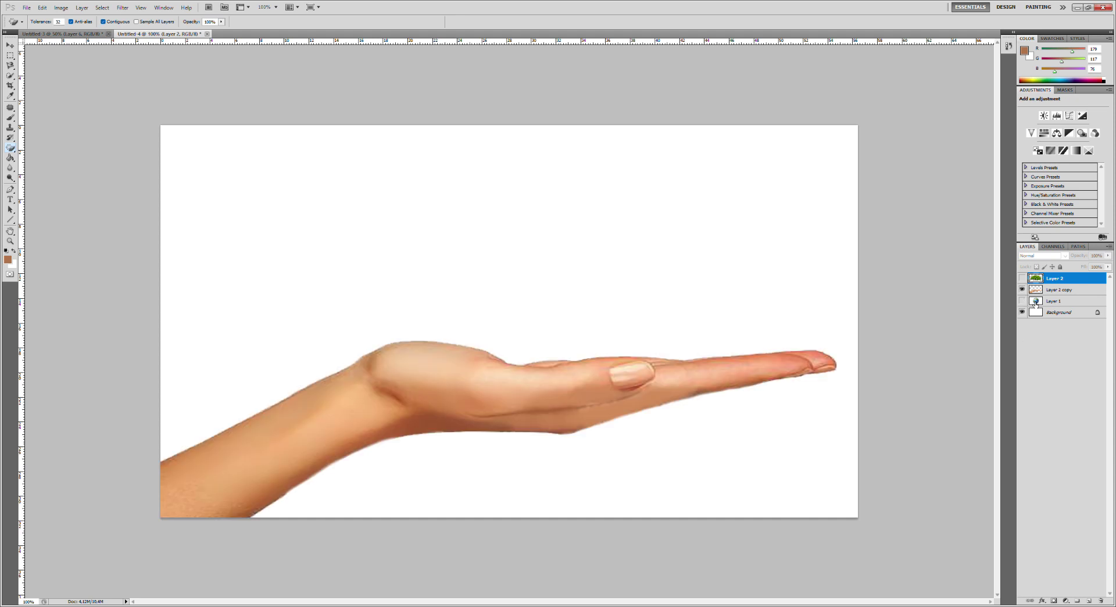
left_click(1023, 301)
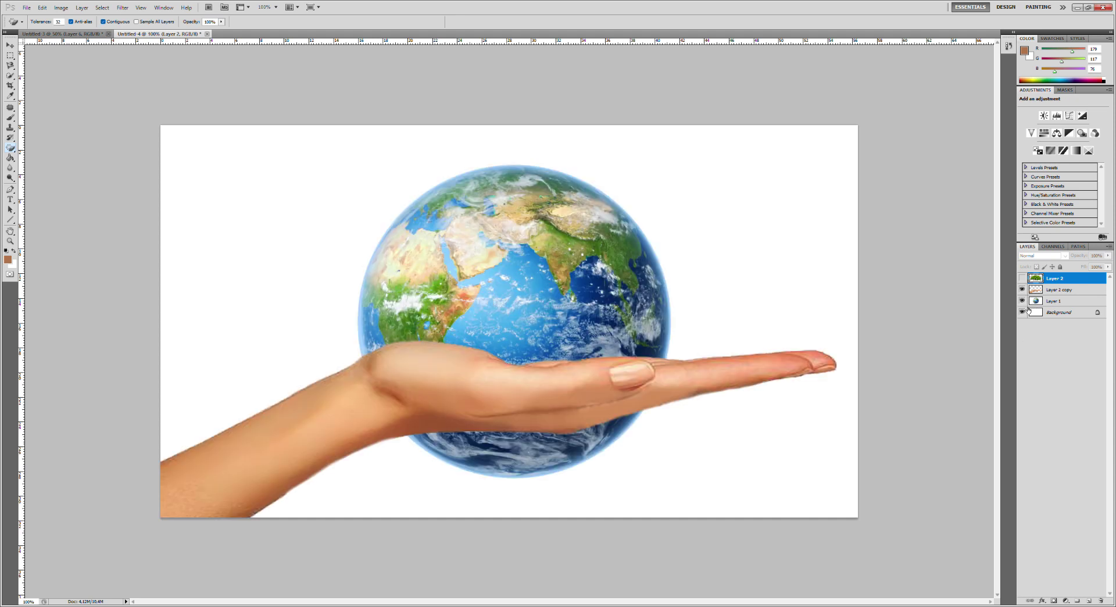
left_click(1056, 302)
key("ctrl+t")
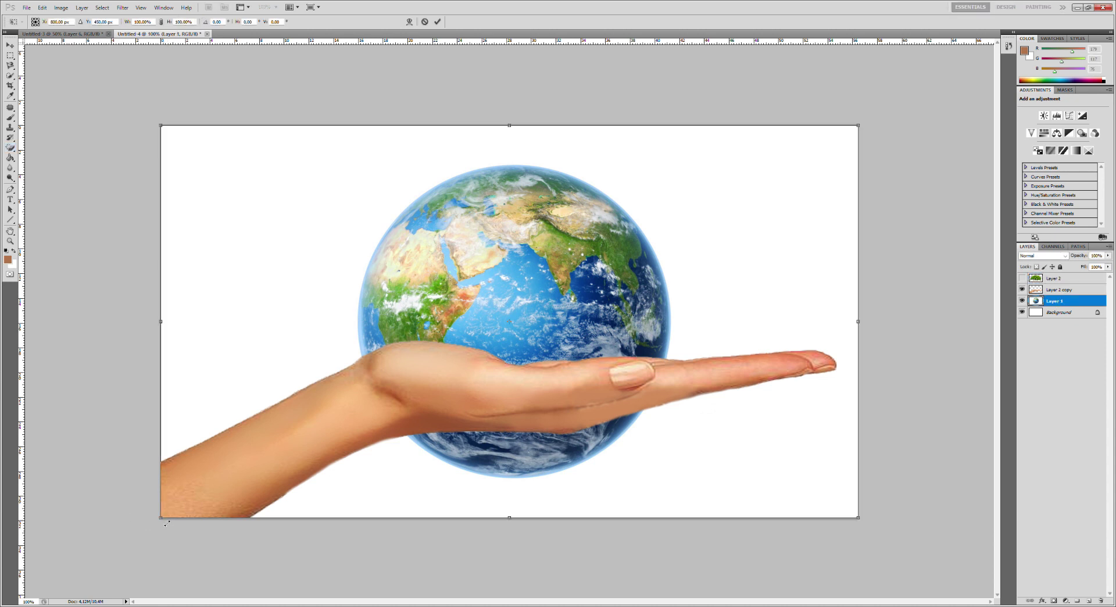
- Scale the globe to about 76.7%, set it just above the palm, and stack it above the hand layer
left_click_drag(167, 523, 425, 329)
left_click_drag(603, 286, 491, 322)
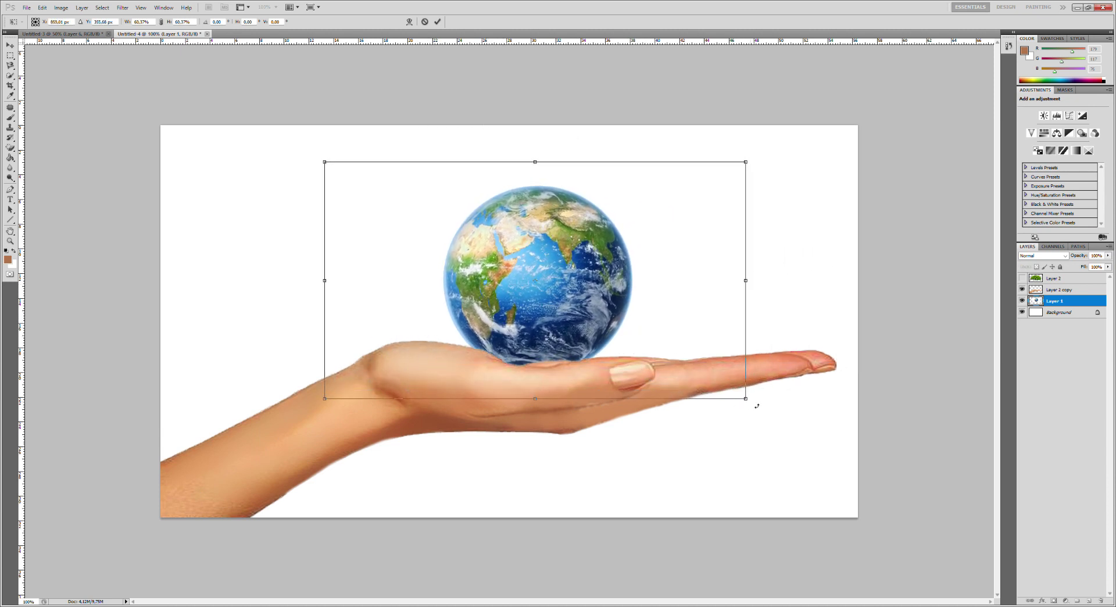
mouse_move(747, 400)
left_mouse_down()
mouse_move(804, 428)
mouse_move(872, 437)
left_mouse_up()
left_click_drag(754, 393, 713, 358)
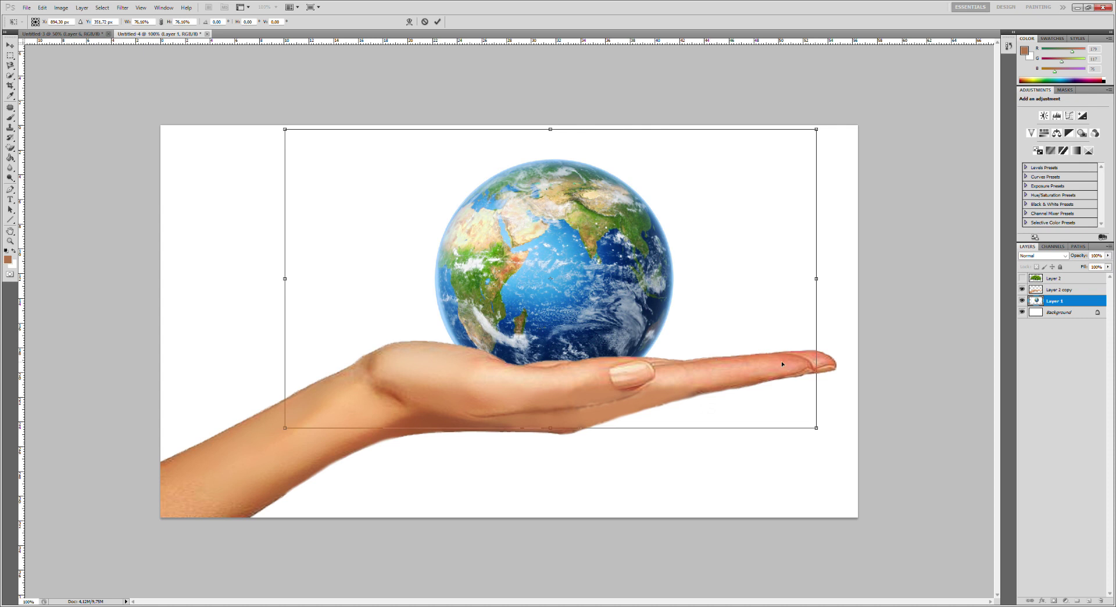
key("Return")
key("e")
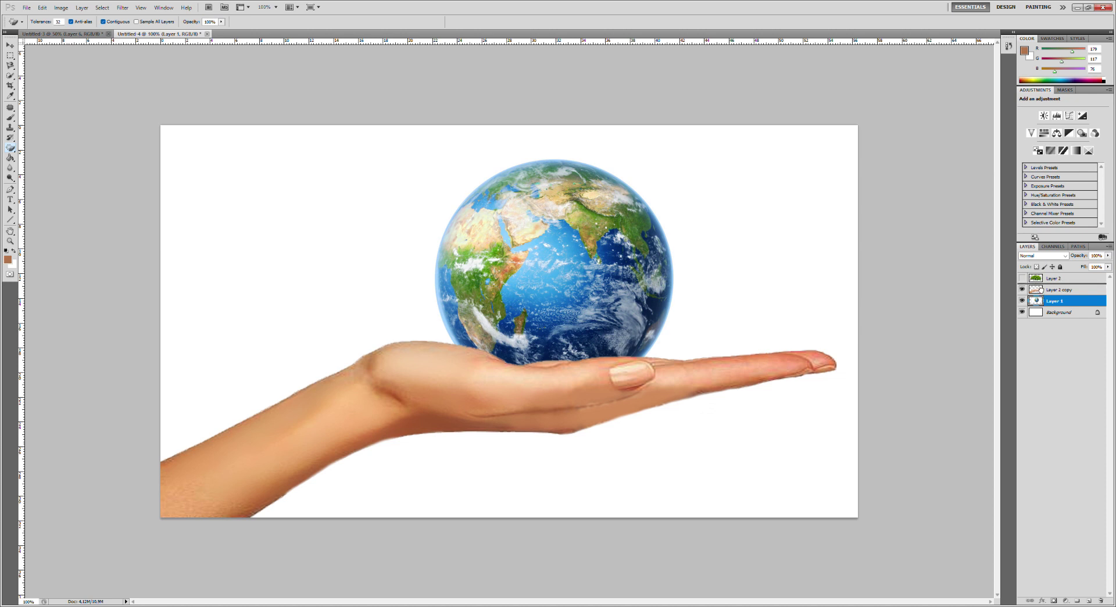
left_click_drag(1040, 288, 1041, 289)
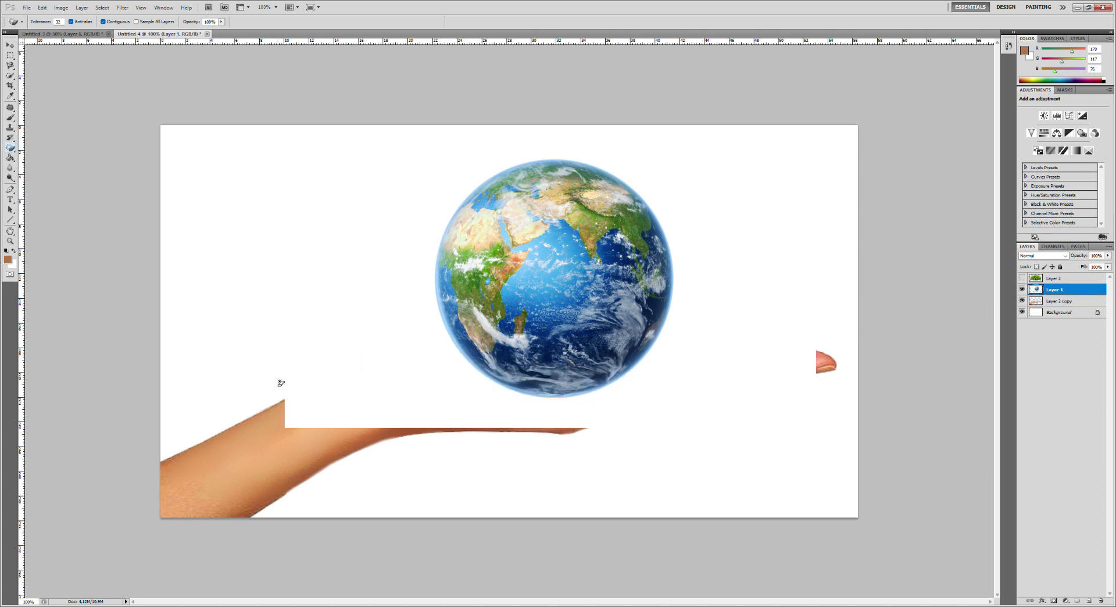
- Magic-erase the globe's white background, erase its lower edge over the palm and thumb, and show the tree again
left_click(370, 399)
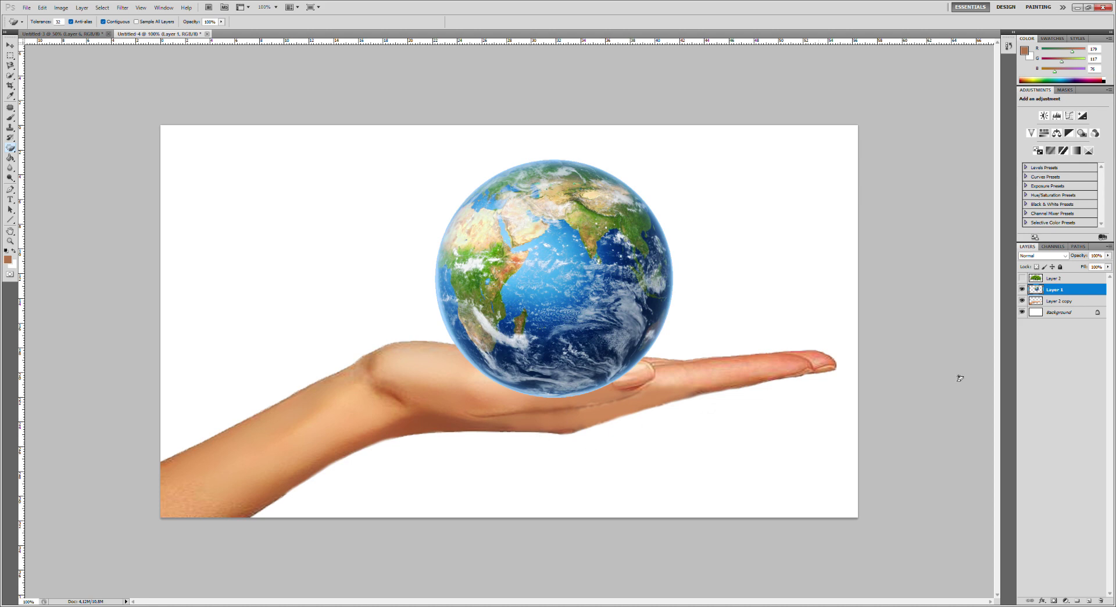
left_click_drag(1090, 257, 1073, 258)
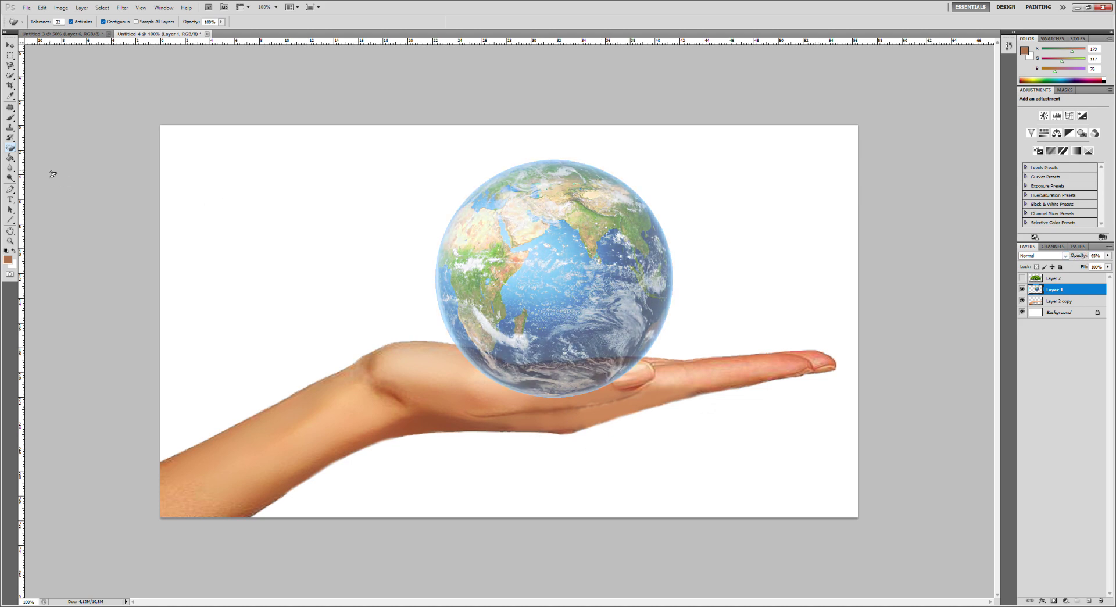
key("shift+e")
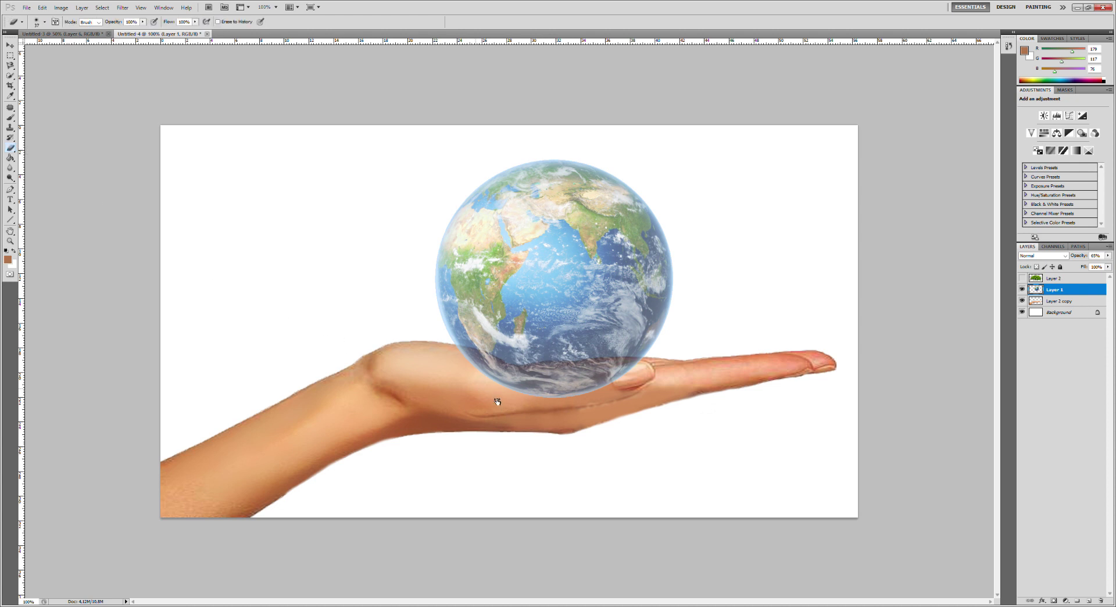
left_click_drag(485, 381, 634, 397)
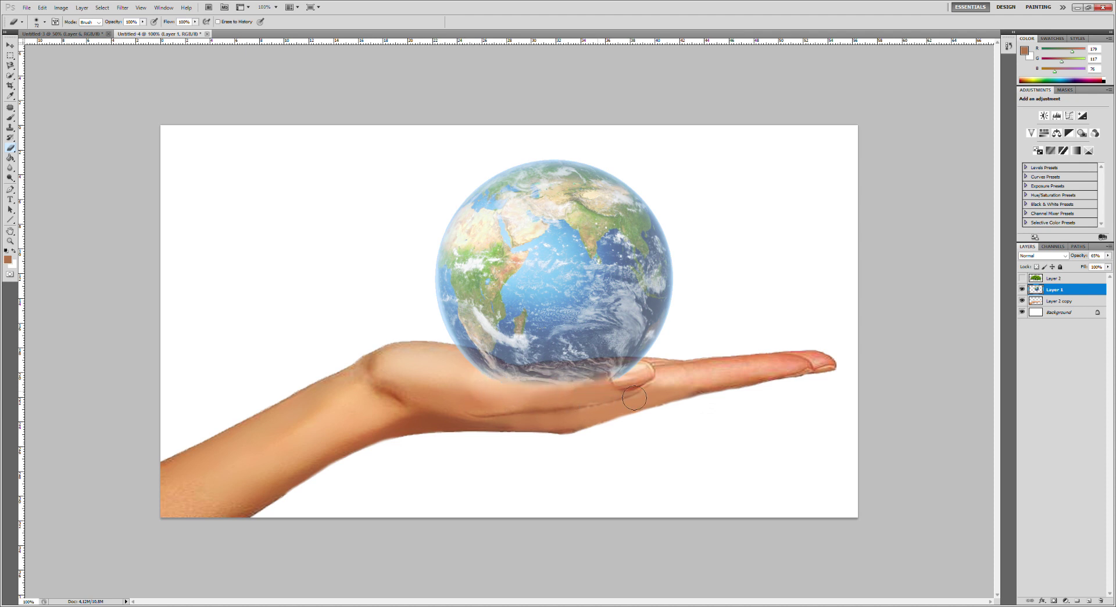
mouse_move(634, 397)
left_mouse_down()
mouse_move(624, 391)
mouse_move(641, 388)
mouse_move(512, 396)
mouse_move(461, 373)
mouse_move(510, 387)
mouse_move(486, 375)
mouse_move(523, 388)
mouse_move(661, 381)
mouse_move(552, 395)
mouse_move(473, 378)
left_mouse_up()
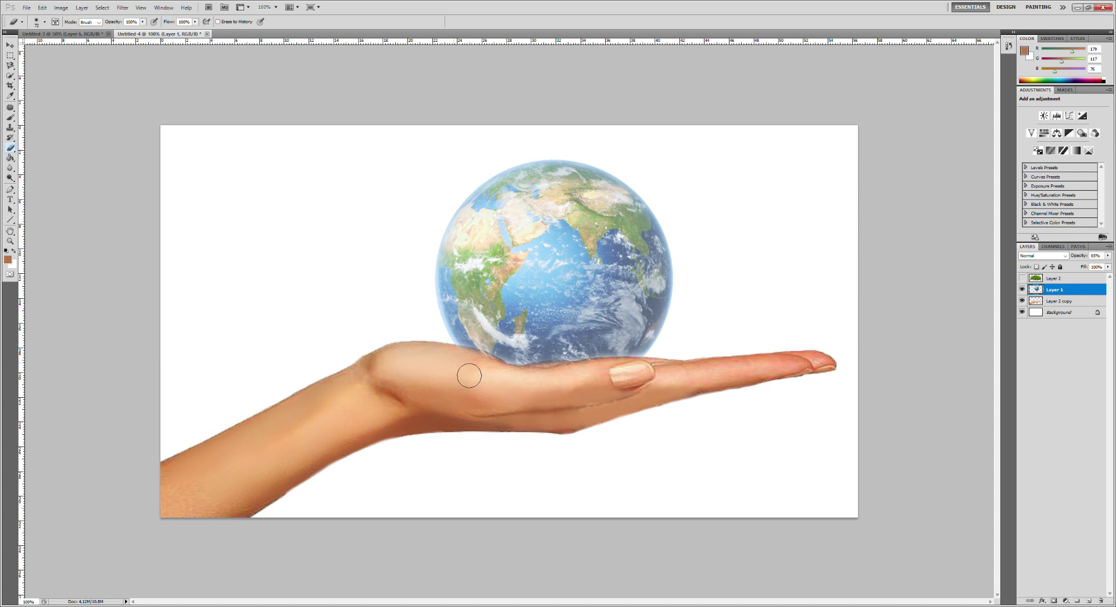
left_click_drag(1077, 259, 1099, 259)
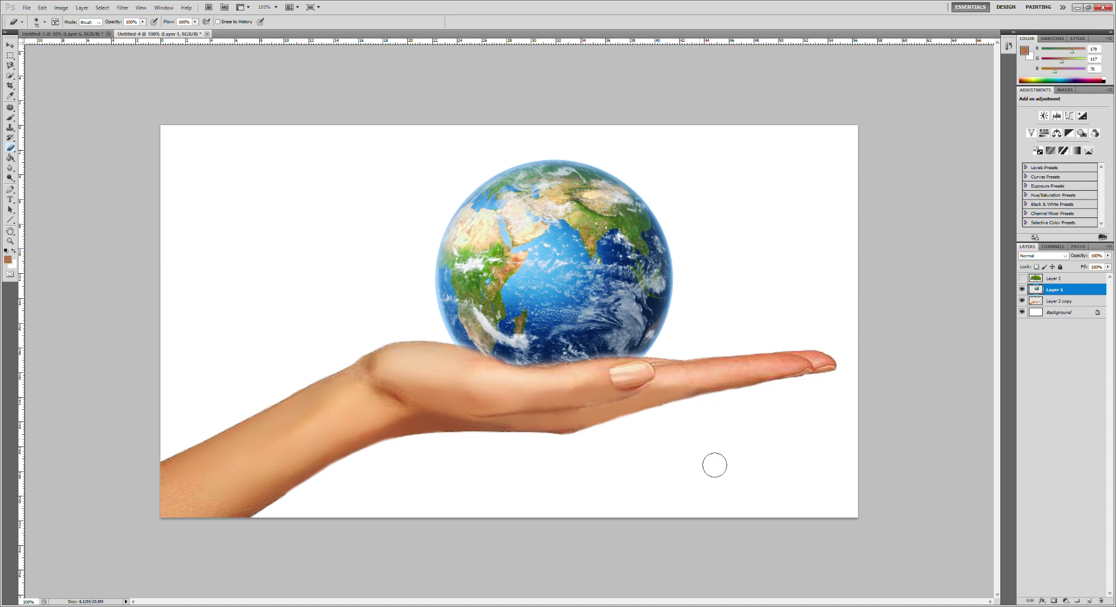
left_click(1022, 278)
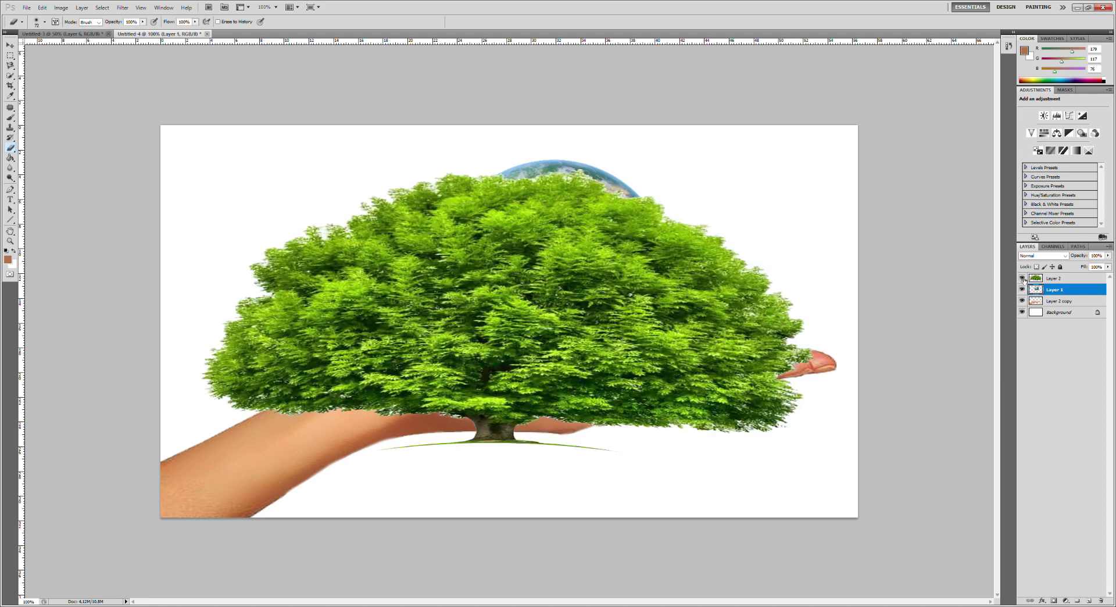
- Select the tree layer after trial transforms and a rectangular selection that is then deselected
key("ctrl+t")
key("Return")
left_click(1069, 279)
key("ctrl+t")
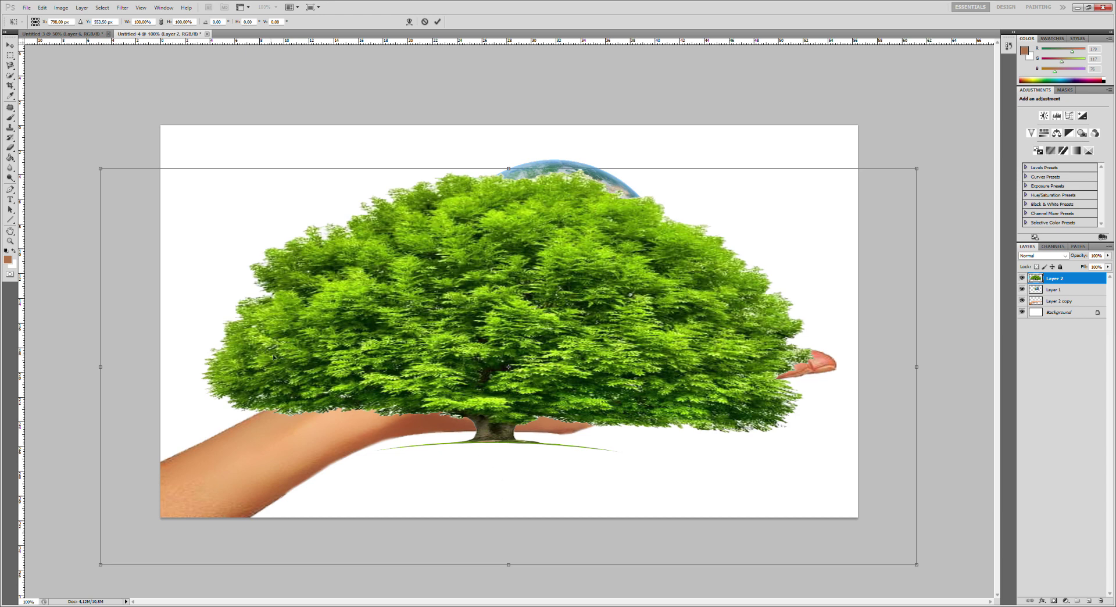
key("Return")
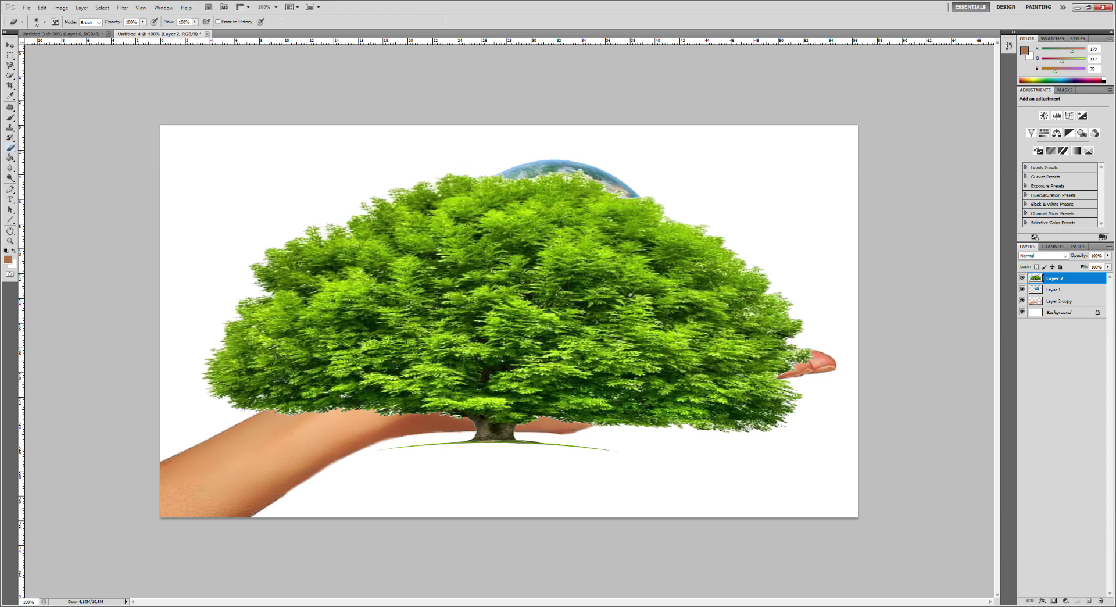
left_click(10, 56)
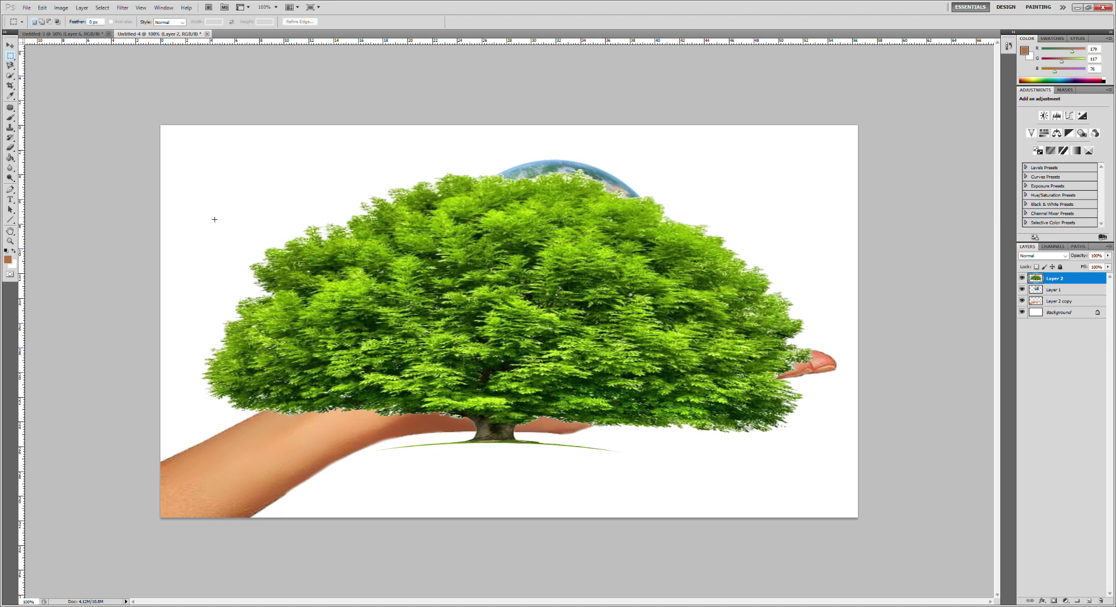
left_click_drag(198, 220, 832, 433)
key("ctrl+d")
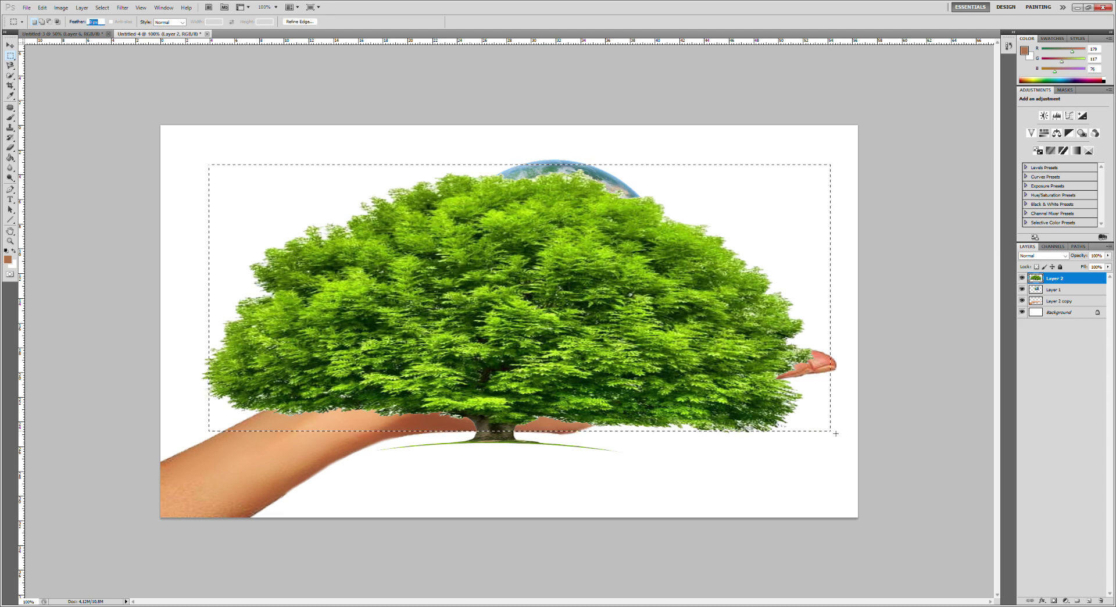
key("Return")
- Flatten the tree to about 45% height and spread it across the palm beneath the globe
key("ctrl+t")
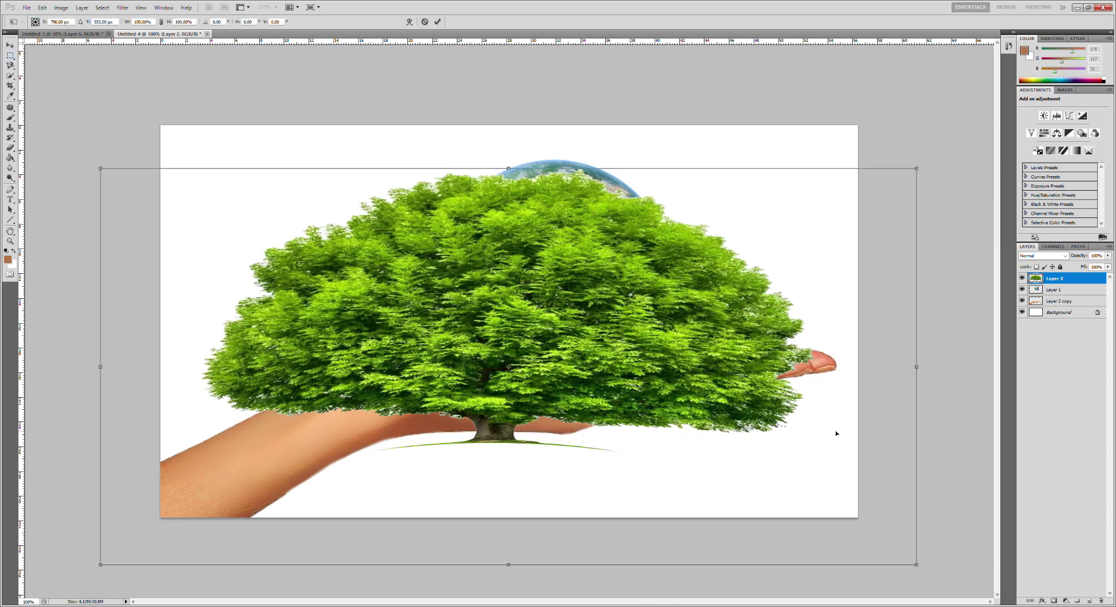
left_click_drag(514, 170, 517, 415)
left_click_drag(513, 541, 556, 397)
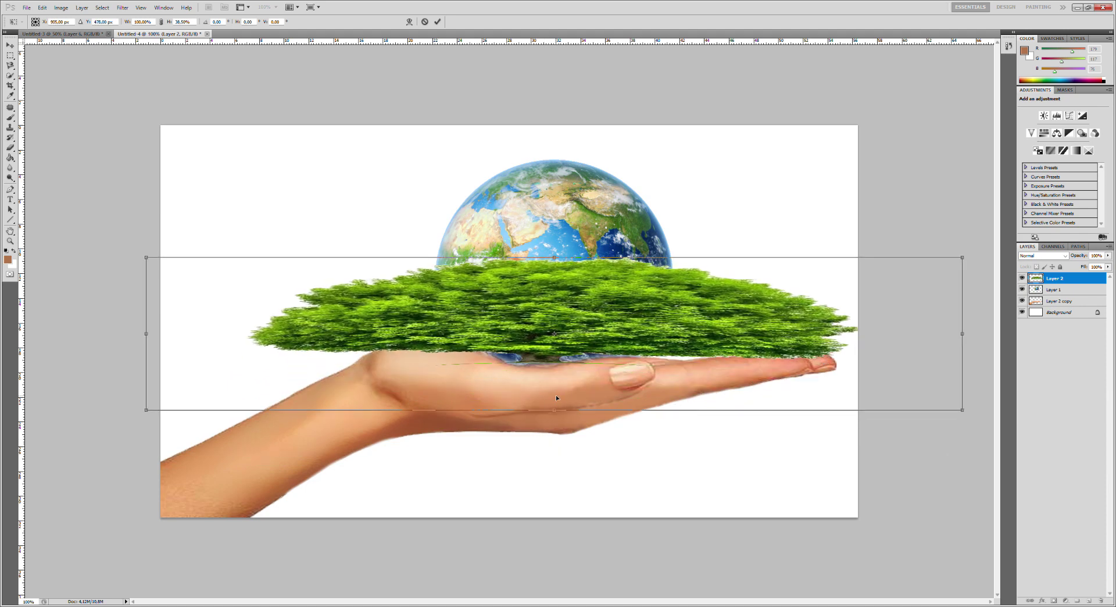
mouse_move(555, 410)
left_mouse_down()
mouse_move(550, 347)
mouse_move(548, 381)
left_mouse_up()
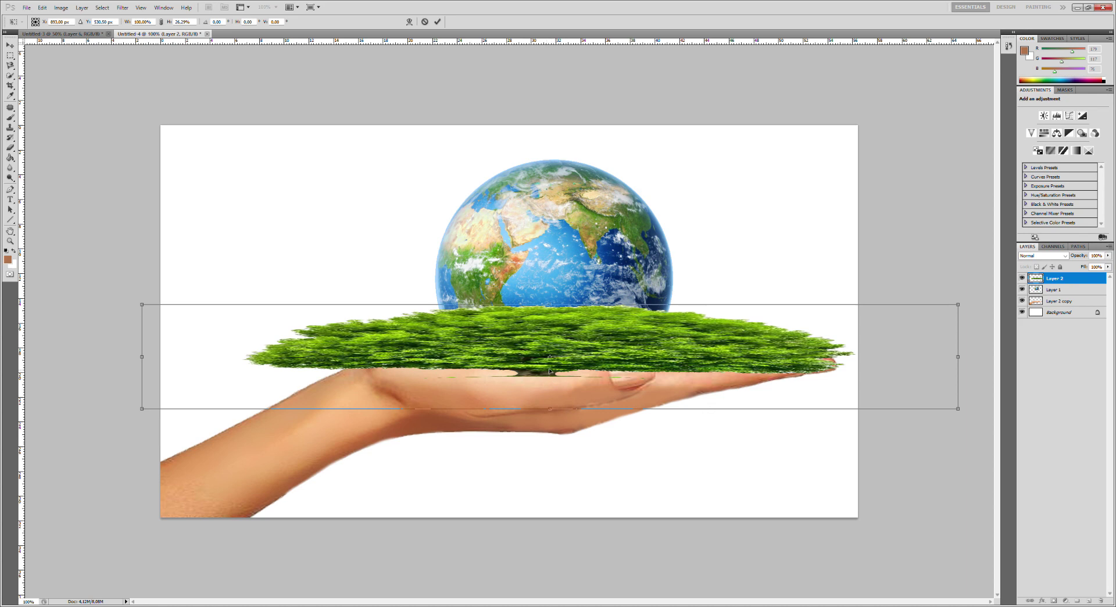
left_click_drag(550, 311, 550, 241)
mouse_move(511, 307)
left_mouse_down()
mouse_move(514, 355)
mouse_move(487, 444)
mouse_move(504, 348)
mouse_move(494, 412)
mouse_move(497, 365)
left_mouse_up()
key("Return")
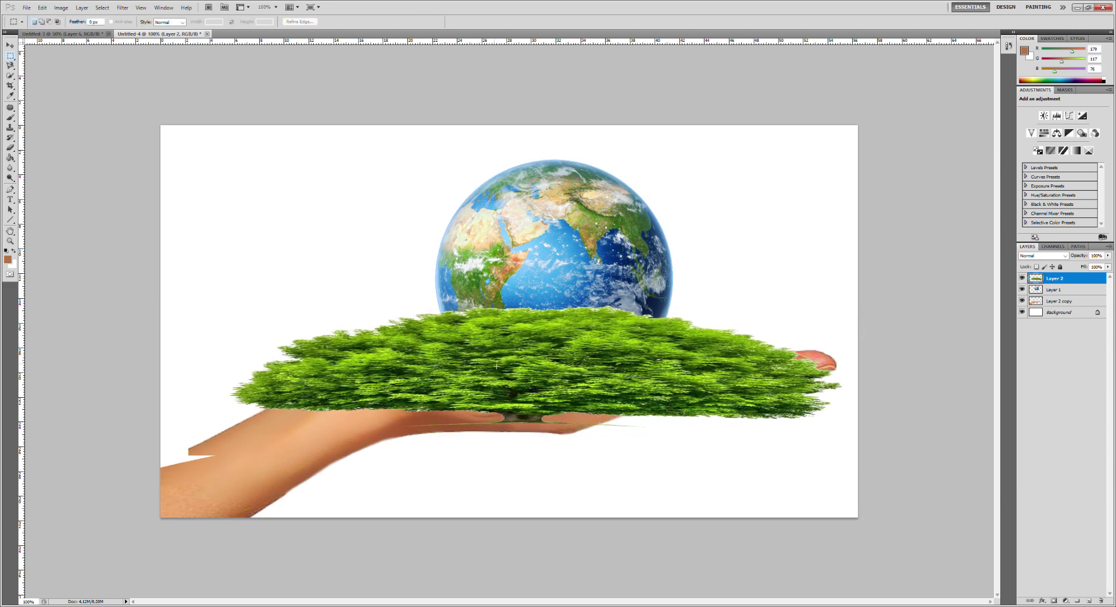
- Duplicate the greenery, erase it over the wrist, forearm and palm, then duplicate it again
key("ctrl+j")
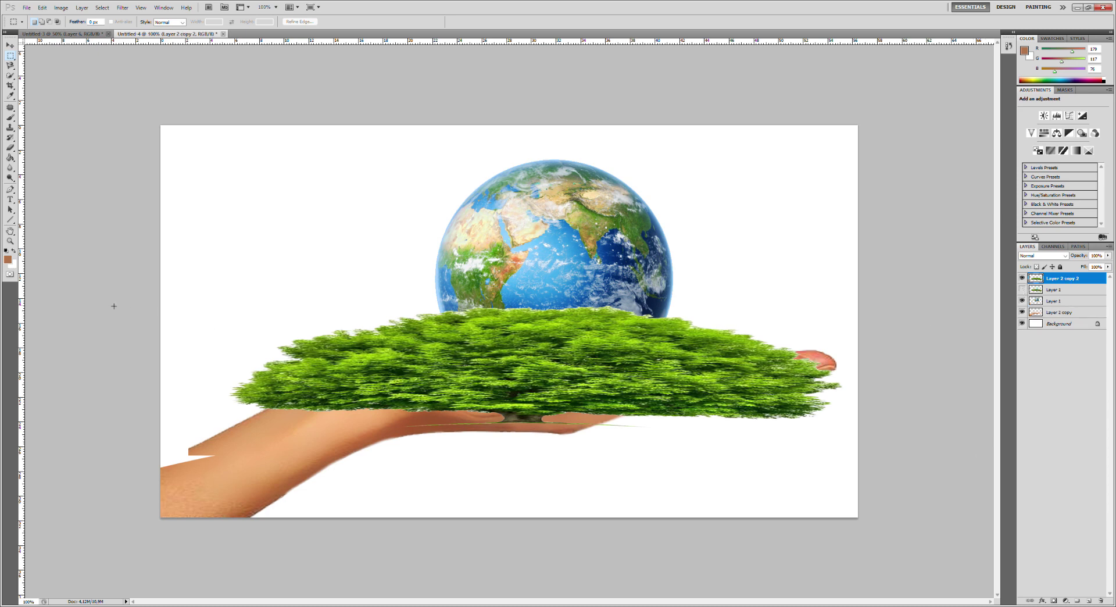
left_click_drag(1082, 258, 1058, 265)
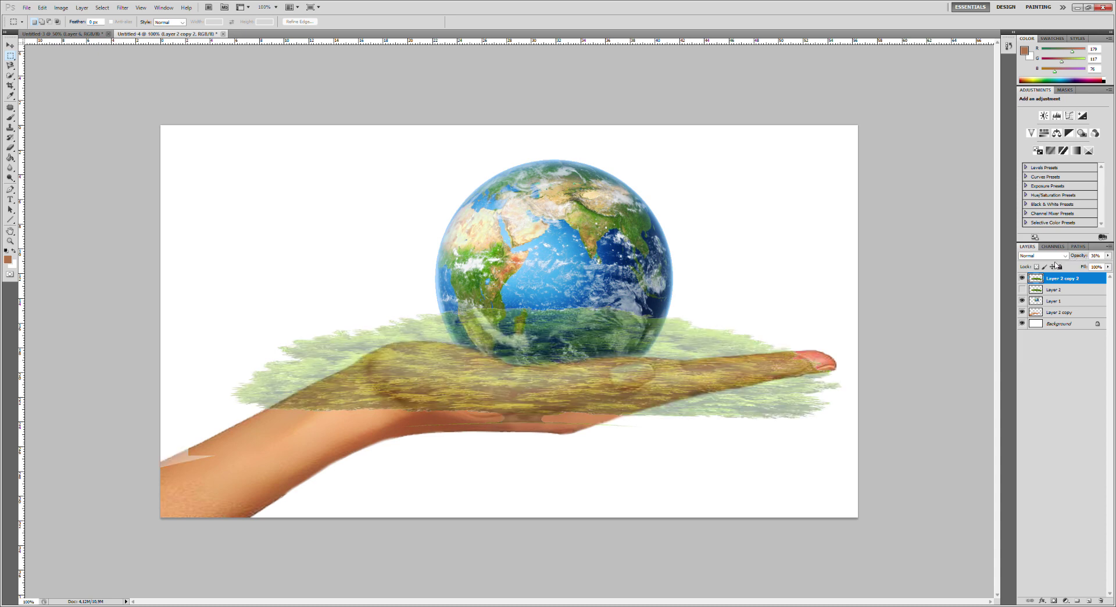
key("e")
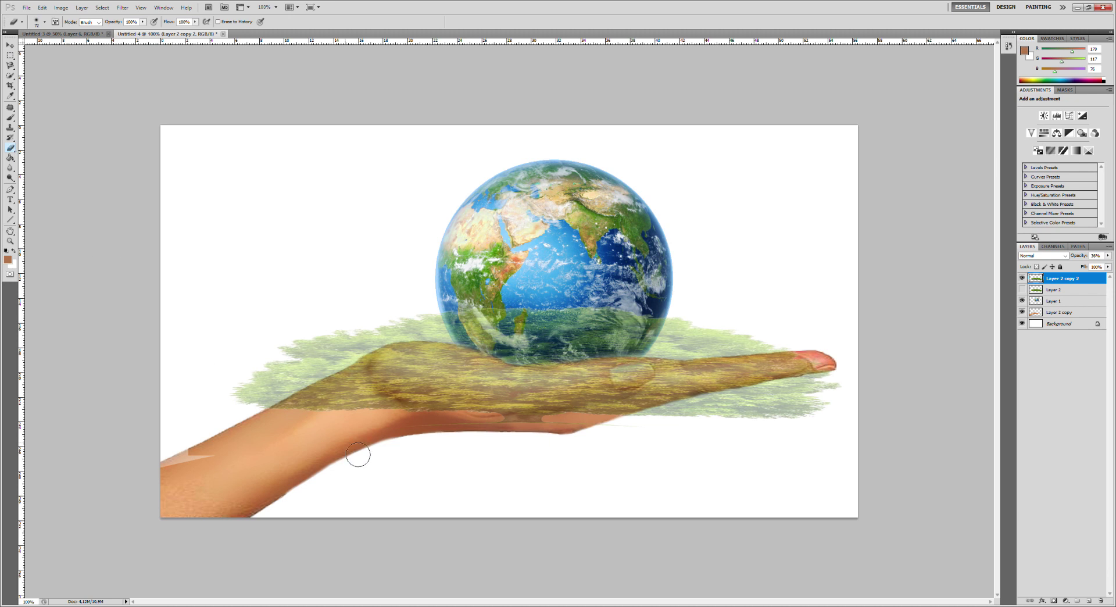
left_click_drag(261, 466, 187, 468)
mouse_move(271, 446)
left_mouse_down()
mouse_move(400, 420)
mouse_move(490, 438)
mouse_move(546, 421)
mouse_move(561, 429)
mouse_move(612, 399)
mouse_move(411, 396)
mouse_move(301, 428)
mouse_move(371, 399)
mouse_move(299, 431)
mouse_move(390, 382)
mouse_move(433, 374)
mouse_move(374, 388)
mouse_move(399, 369)
mouse_move(397, 381)
mouse_move(472, 372)
mouse_move(403, 369)
mouse_move(370, 386)
left_mouse_up()
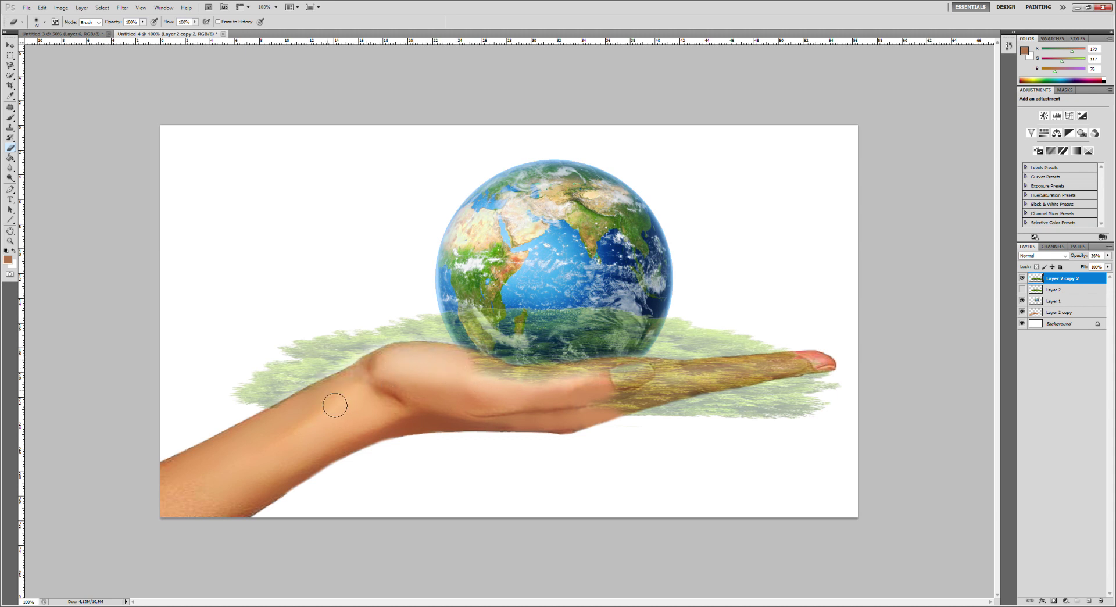
mouse_move(494, 378)
left_mouse_down()
mouse_move(599, 386)
mouse_move(534, 397)
mouse_move(657, 377)
mouse_move(802, 377)
mouse_move(718, 405)
mouse_move(606, 405)
mouse_move(839, 405)
mouse_move(852, 384)
mouse_move(662, 431)
mouse_move(688, 436)
mouse_move(572, 445)
left_mouse_up()
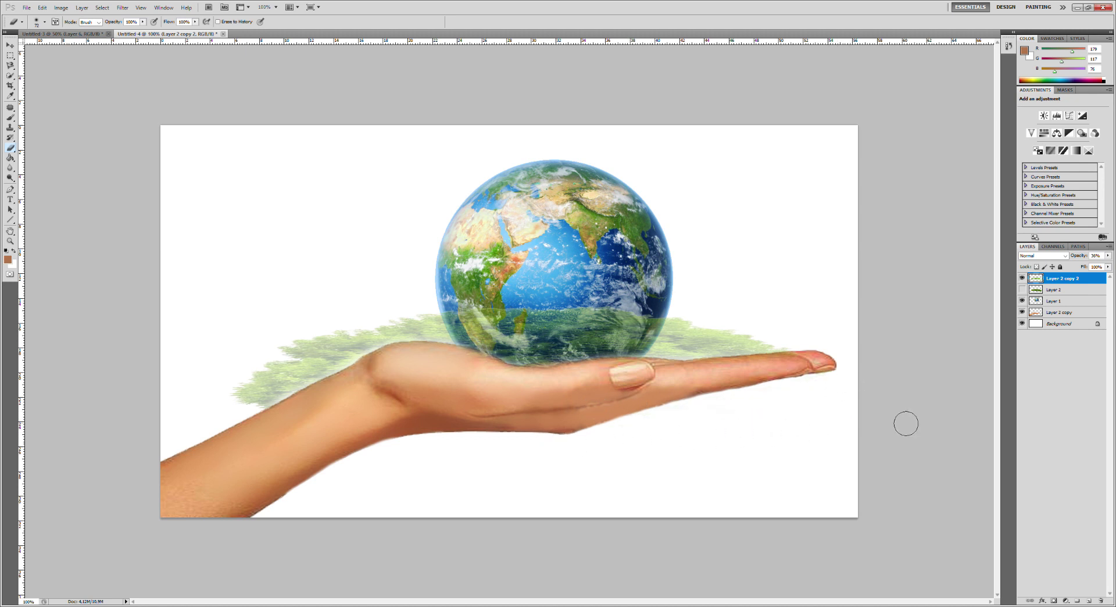
left_click_drag(1076, 260, 1104, 261)
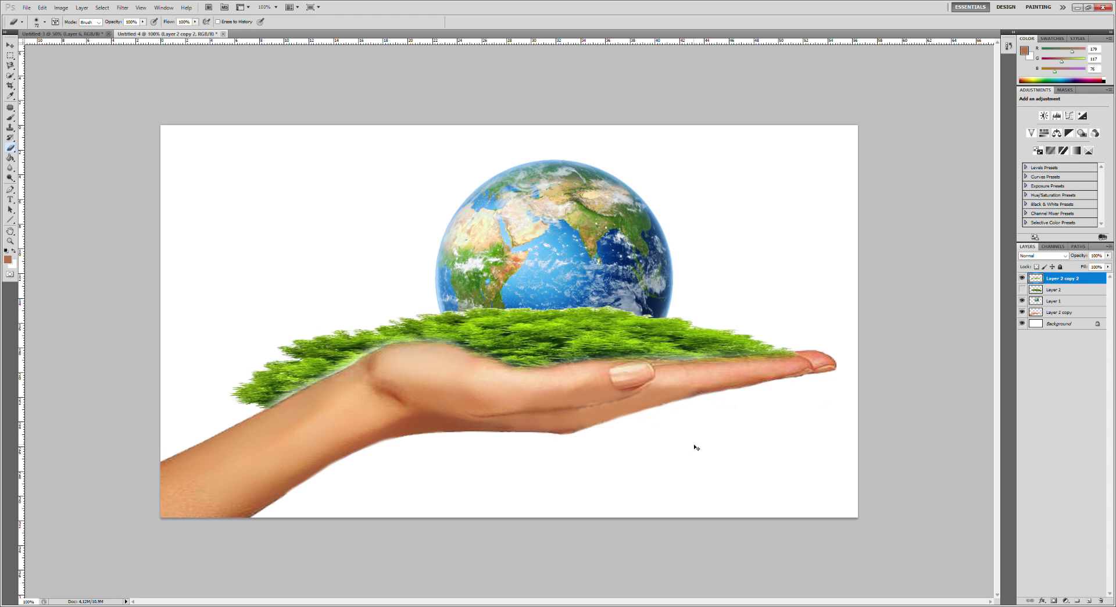
left_click_drag(1075, 313, 1075, 480)
left_click_drag(1089, 602, 1090, 601)
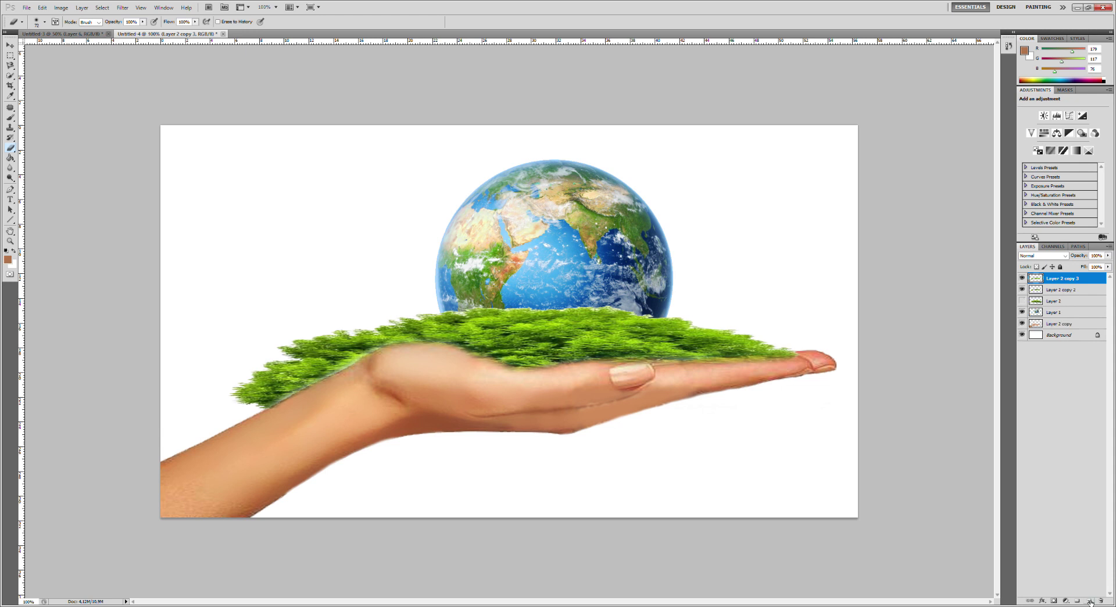
- Move the grass copy down-left along the forearm and erase its fringe and smear off the hand
left_click(8, 47)
left_click_drag(474, 346, 372, 401)
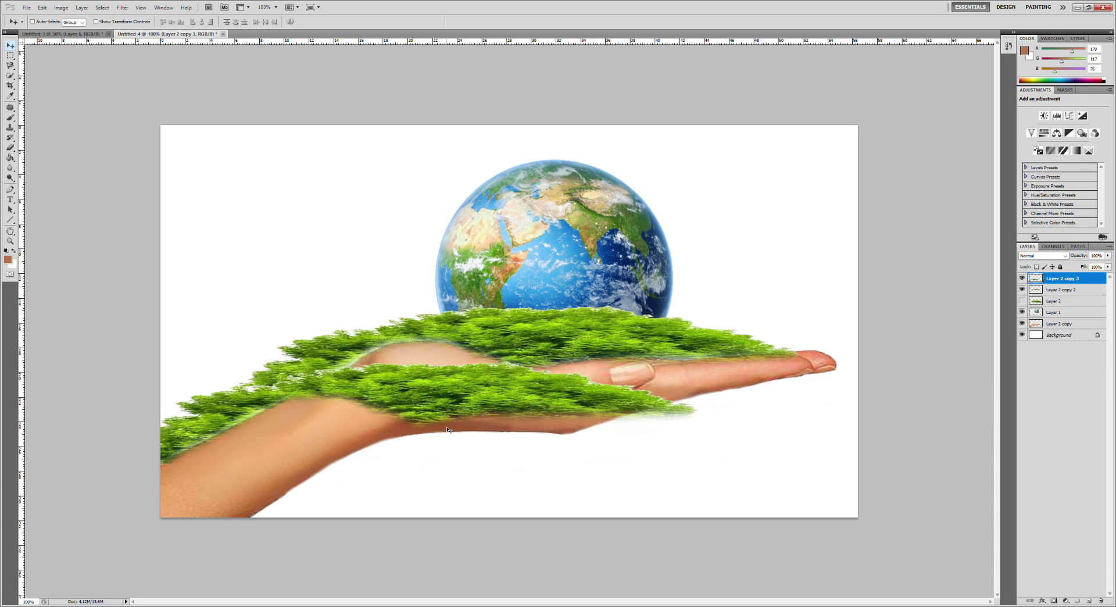
left_click(10, 147)
mouse_move(694, 411)
left_mouse_down()
mouse_move(654, 418)
mouse_move(550, 393)
mouse_move(369, 393)
mouse_move(348, 378)
mouse_move(306, 418)
mouse_move(381, 378)
mouse_move(455, 385)
mouse_move(429, 430)
left_mouse_up()
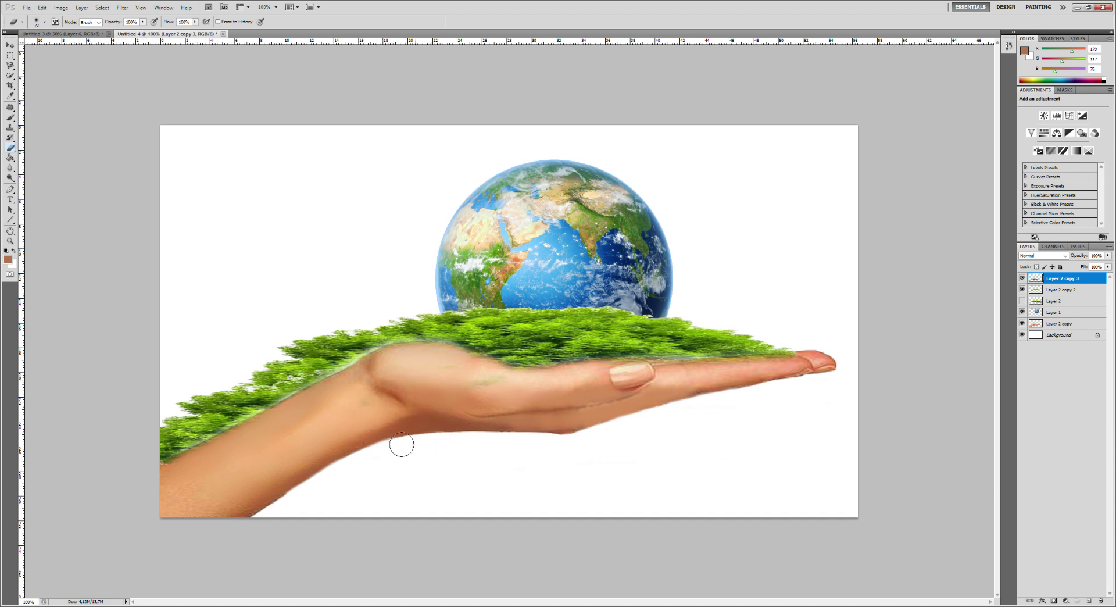
left_click_drag(482, 399, 532, 395)
left_click(1054, 293)
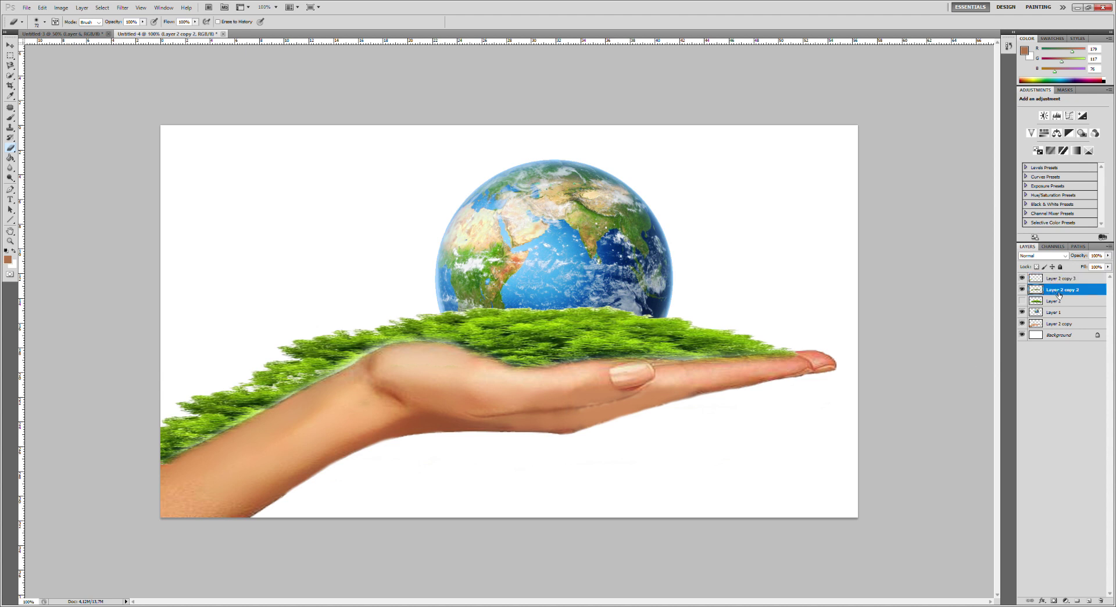
- Duplicate Layer 2 copy 2 and shift the new grass copy to the right
left_click_drag(1102, 601, 1088, 600)
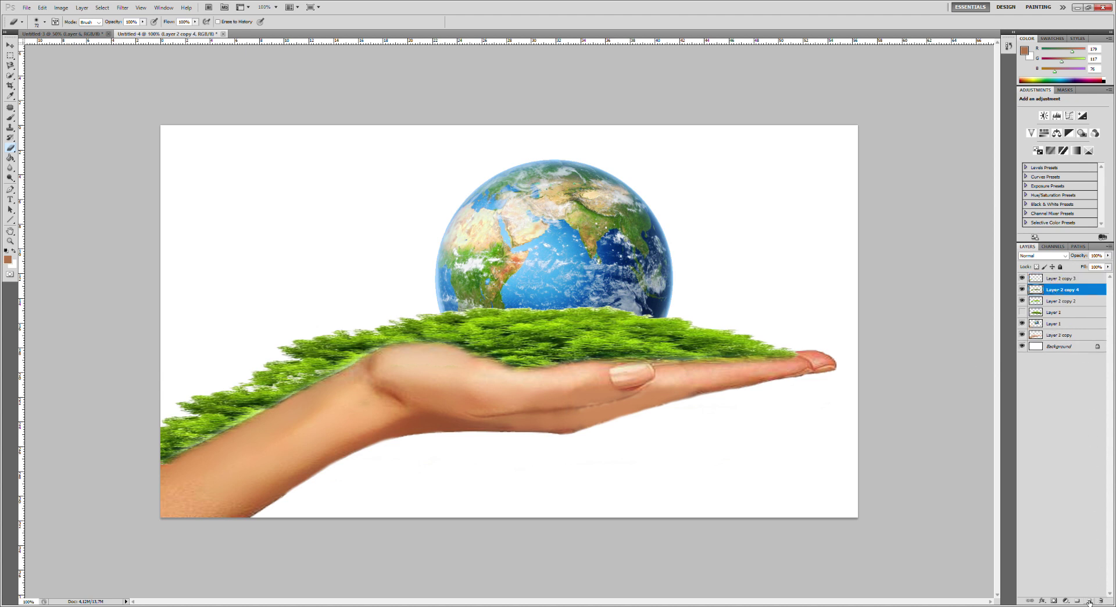
left_click(9, 45)
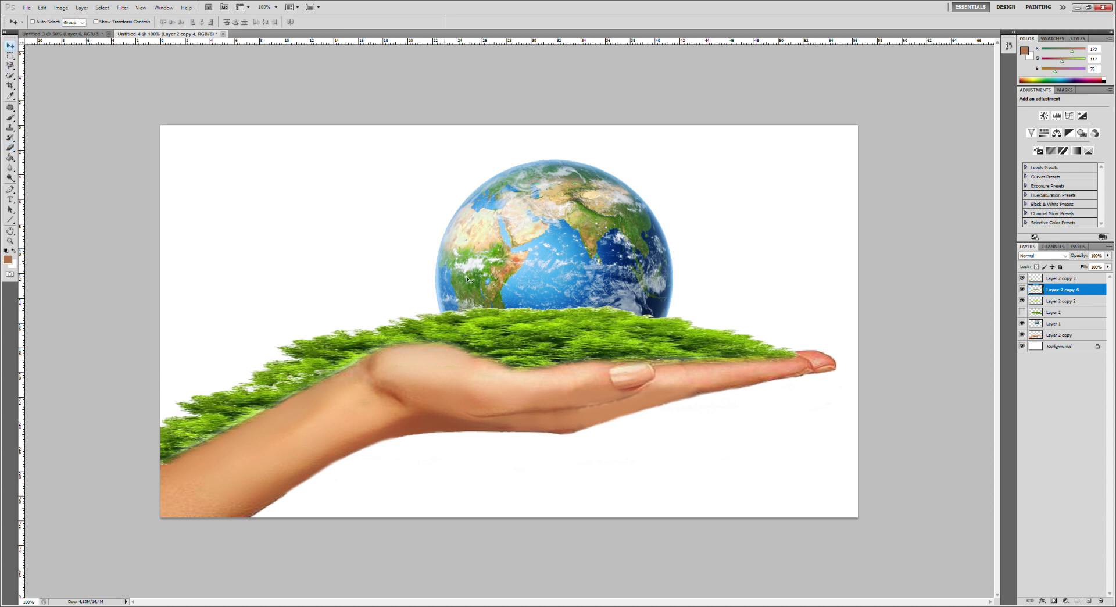
left_click_drag(559, 334, 642, 337)
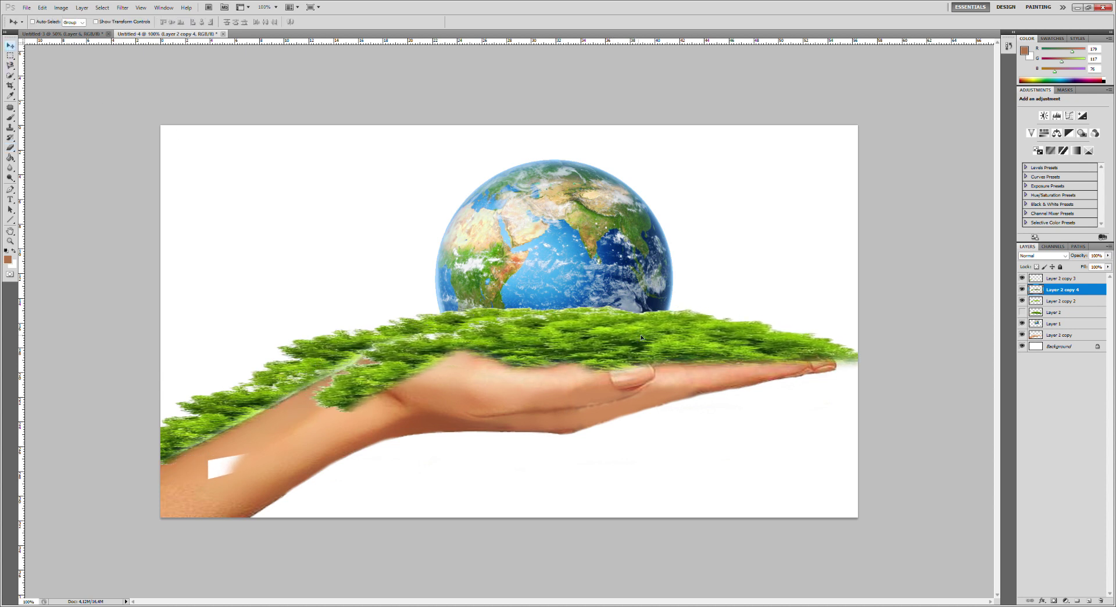
- Erase the new copy's grass off the forearm, wrist and palm, and set it to 100% opacity
left_click(10, 148)
mouse_move(221, 473)
left_mouse_down()
mouse_move(262, 466)
mouse_move(237, 480)
left_mouse_up()
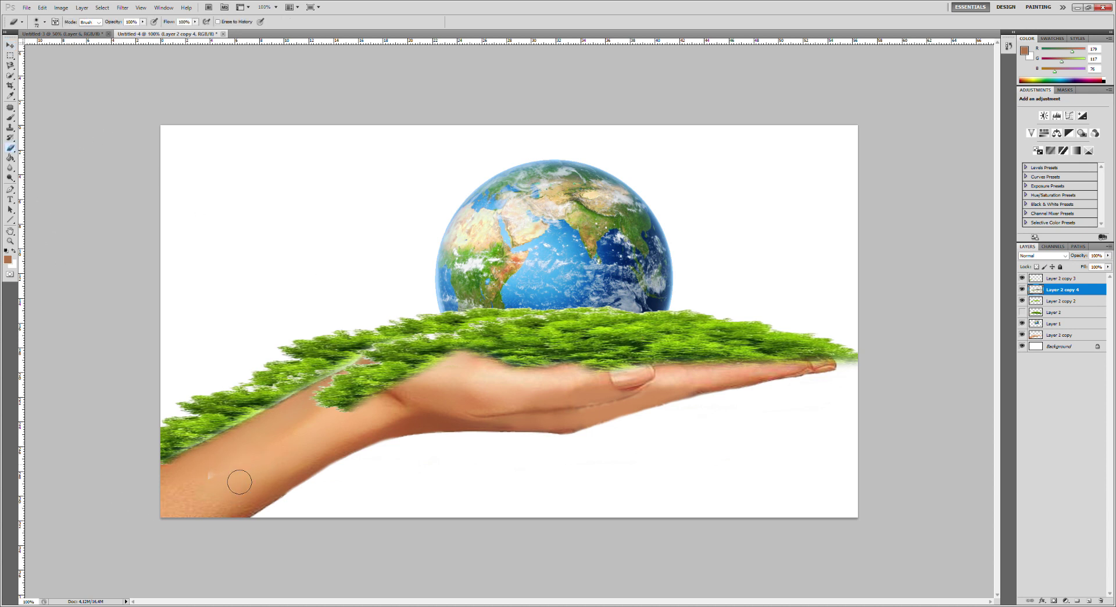
mouse_move(376, 430)
left_mouse_down()
mouse_move(366, 387)
mouse_move(337, 396)
mouse_move(441, 362)
mouse_move(429, 360)
mouse_move(463, 375)
left_mouse_up()
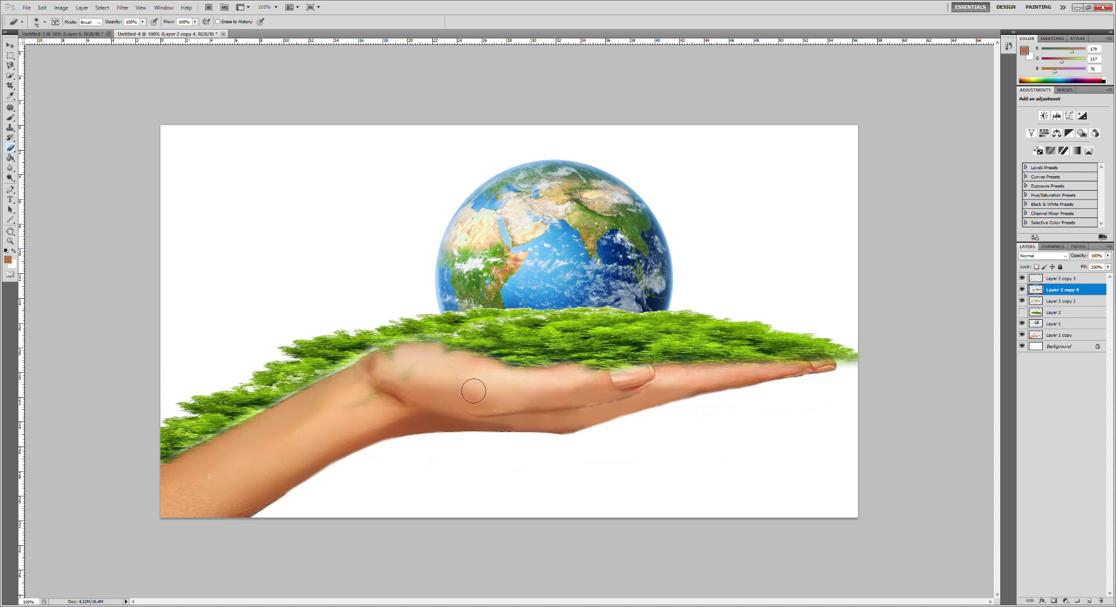
left_click_drag(345, 386, 409, 370)
left_click_drag(576, 371, 607, 365)
left_click_drag(488, 377, 799, 372)
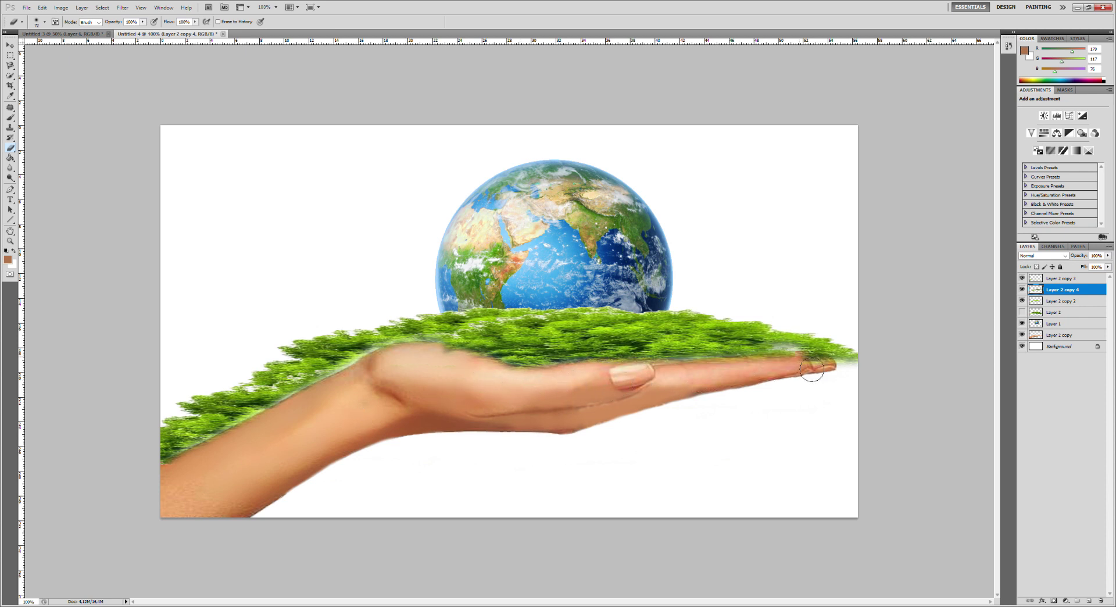
key("ctrl+alt+z")
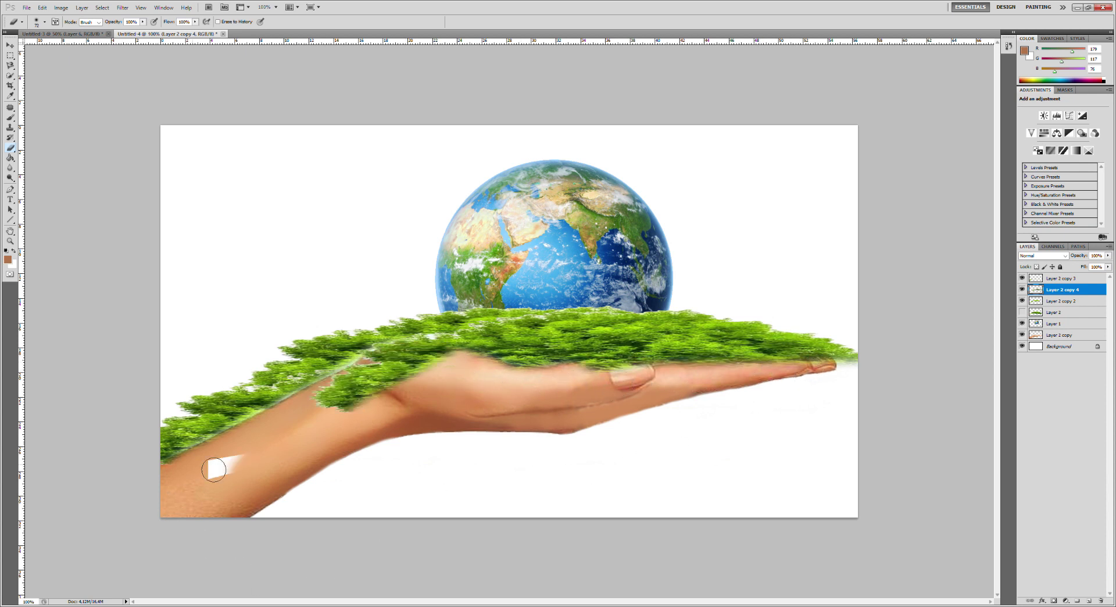
mouse_move(351, 430)
left_mouse_down()
mouse_move(394, 331)
mouse_move(400, 377)
left_mouse_up()
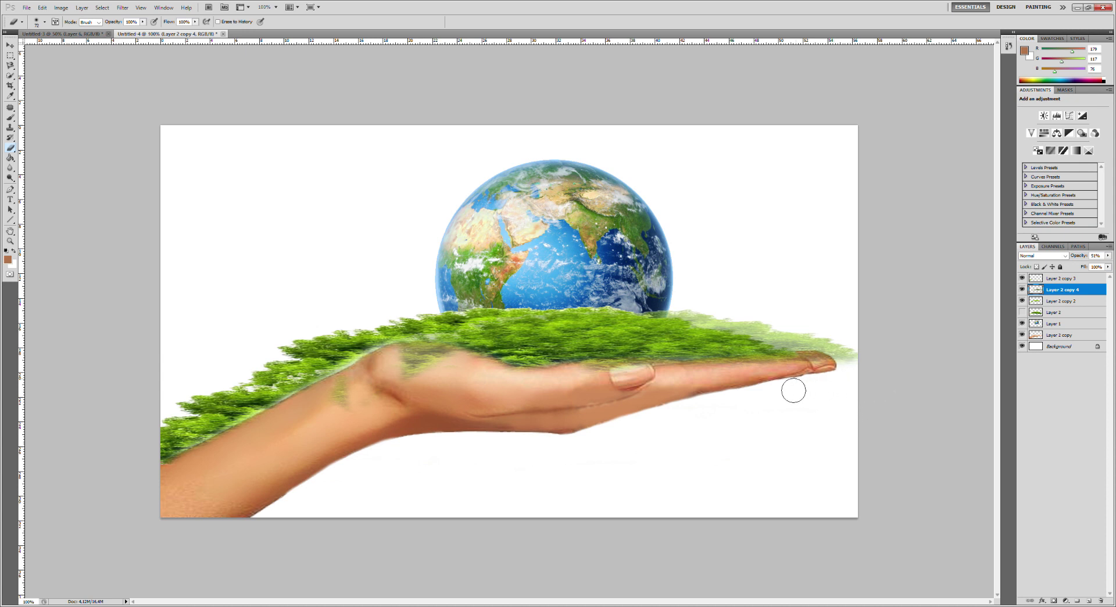
mouse_move(452, 389)
left_mouse_down()
mouse_move(428, 373)
mouse_move(433, 364)
mouse_move(339, 393)
mouse_move(434, 399)
left_mouse_up()
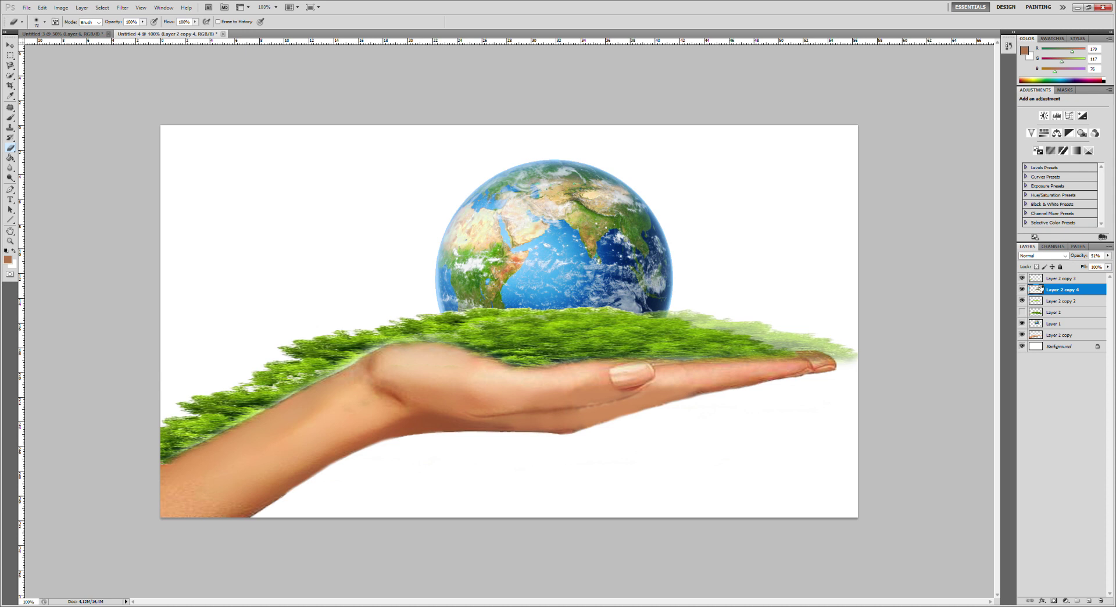
left_click_drag(1102, 260, 1105, 260)
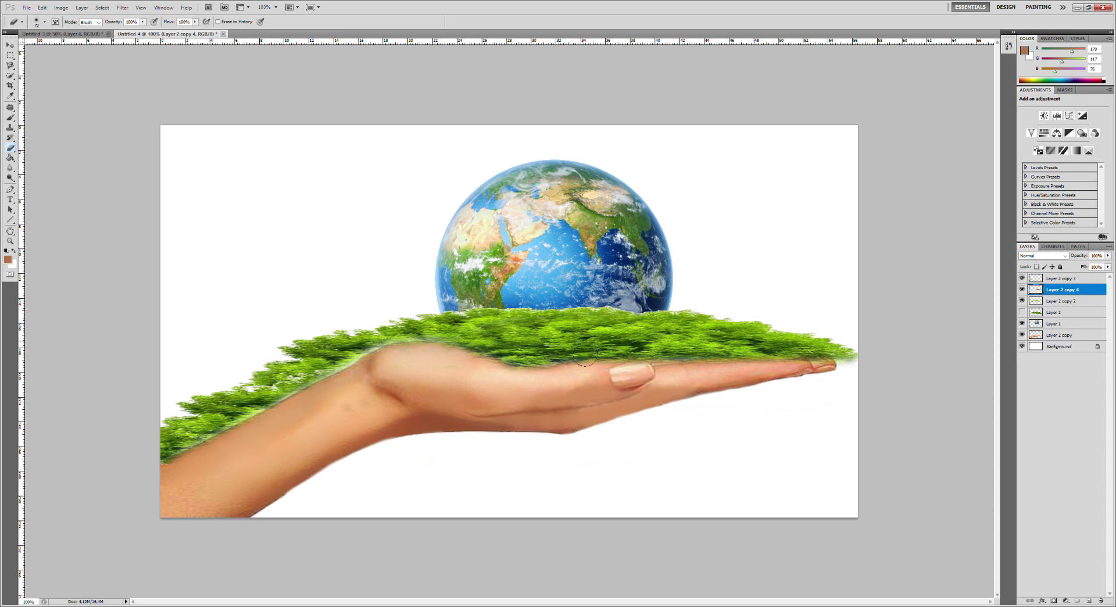
- Delete the Layer 2 copy 3 and Layer 2 copy 4 grass layers
left_click(1072, 278)
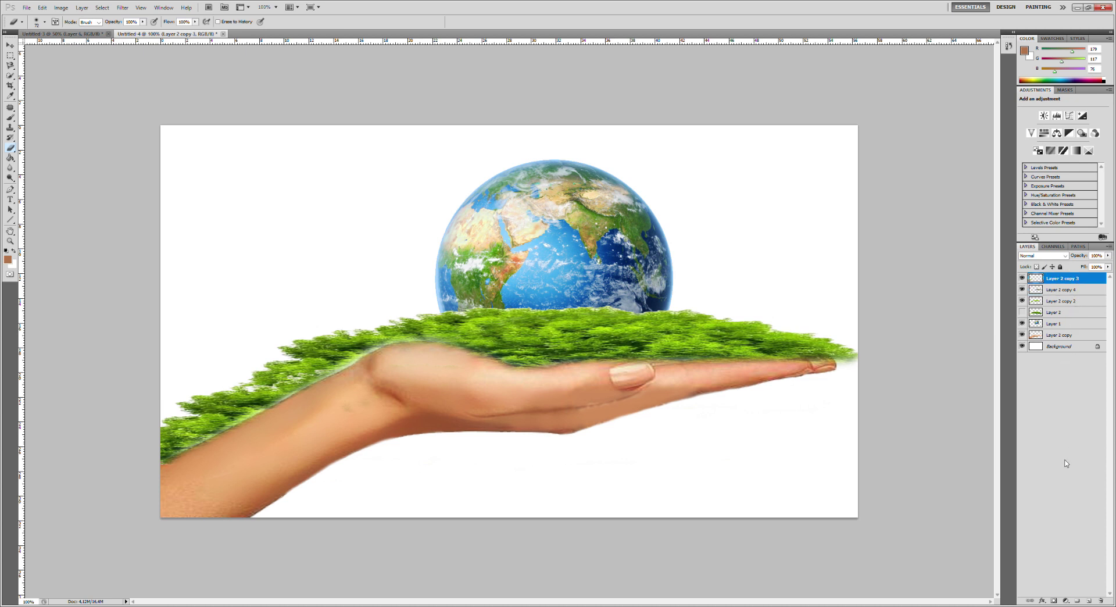
key("Delete")
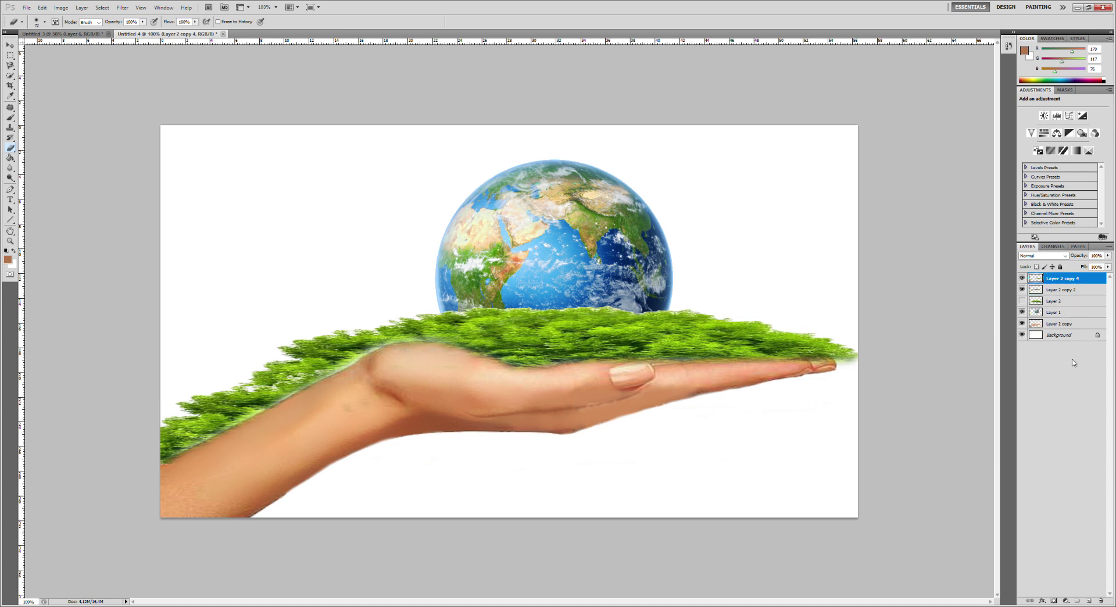
key("Delete")
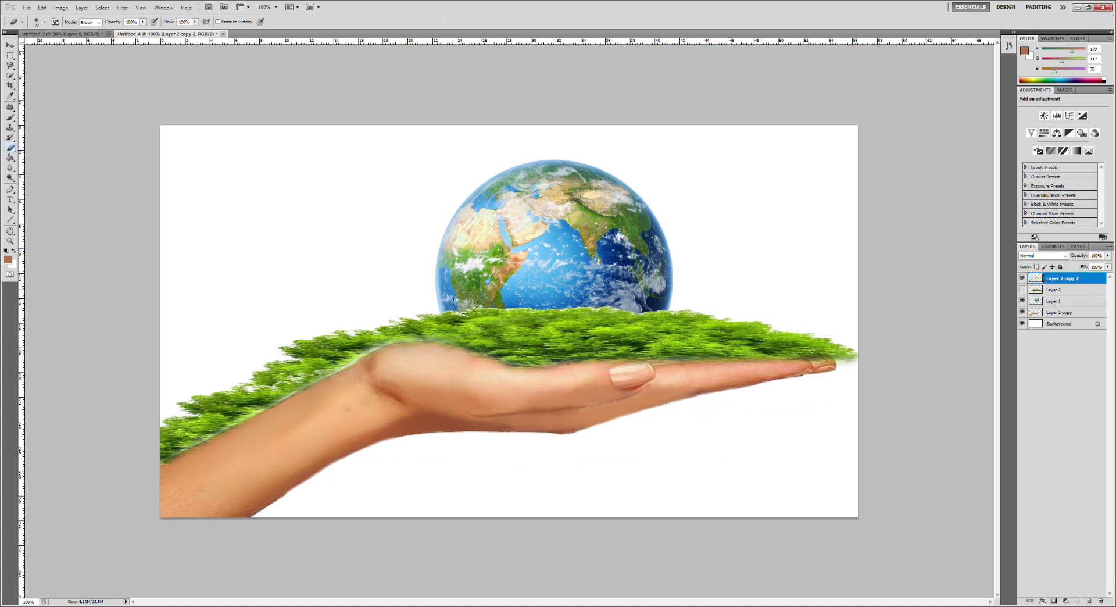
- Restore the globe's lower edge over the grass with the History Brush
left_click_drag(457, 314, 773, 317)
mouse_move(663, 312)
left_mouse_down()
mouse_move(552, 342)
mouse_move(459, 317)
mouse_move(465, 328)
mouse_move(544, 347)
mouse_move(663, 319)
mouse_move(625, 349)
mouse_move(662, 331)
mouse_move(651, 322)
left_mouse_up()
mouse_move(549, 347)
left_mouse_down()
mouse_move(444, 320)
mouse_move(468, 311)
mouse_move(514, 348)
mouse_move(566, 351)
left_mouse_up()
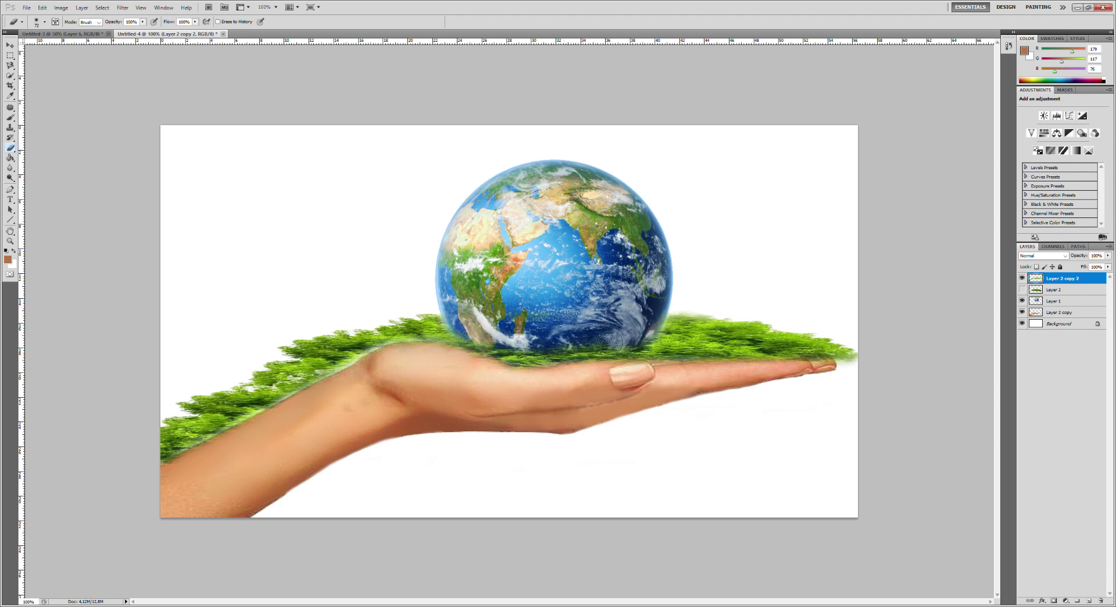
left_click_drag(635, 323, 621, 319)
- Put Layer 2 beneath the globe at 53% opacity, move it onto the hand, and duplicate it
key("ctrl+z")
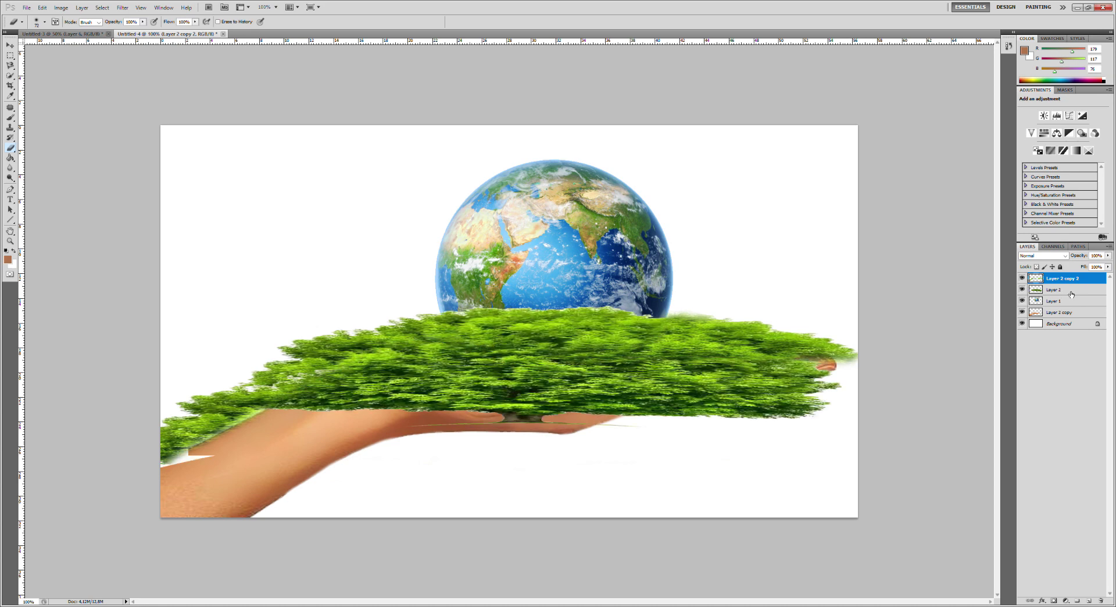
left_click_drag(1069, 300, 1072, 310)
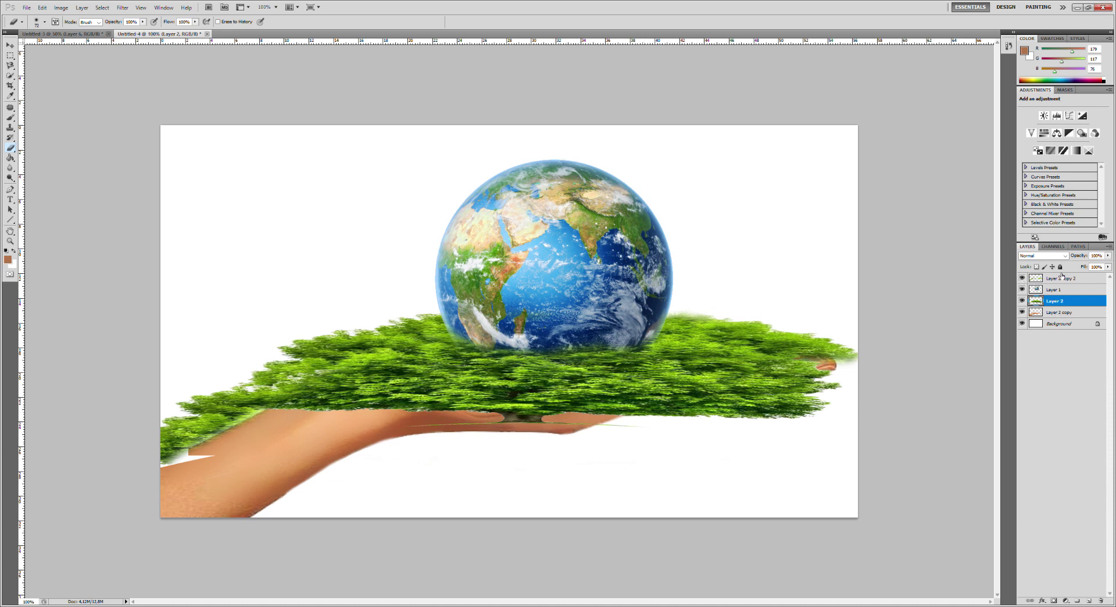
left_click_drag(1071, 263, 1065, 264)
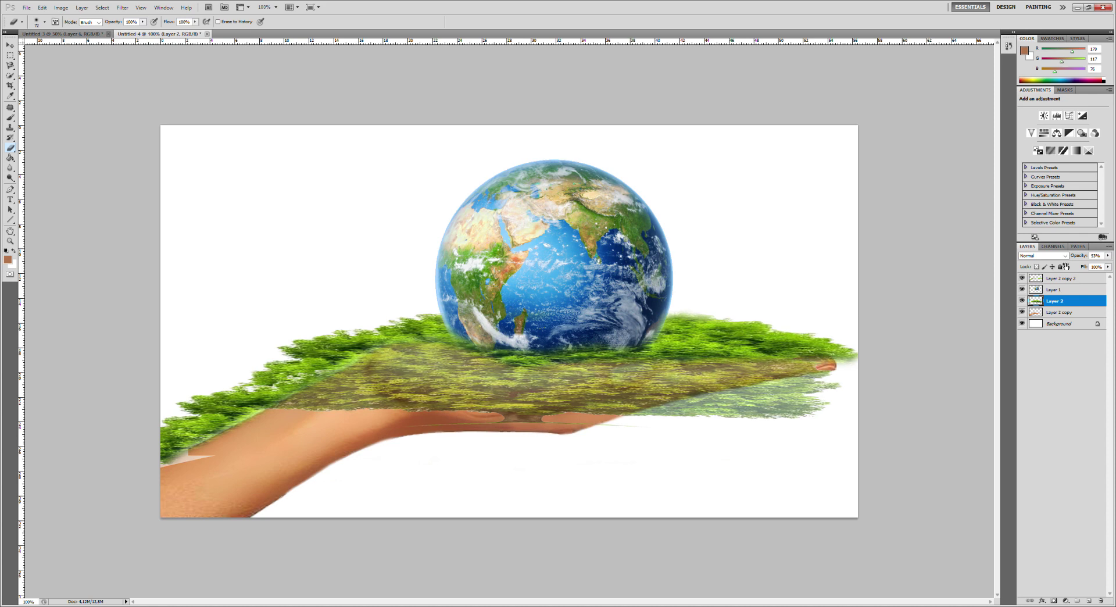
left_click(10, 45)
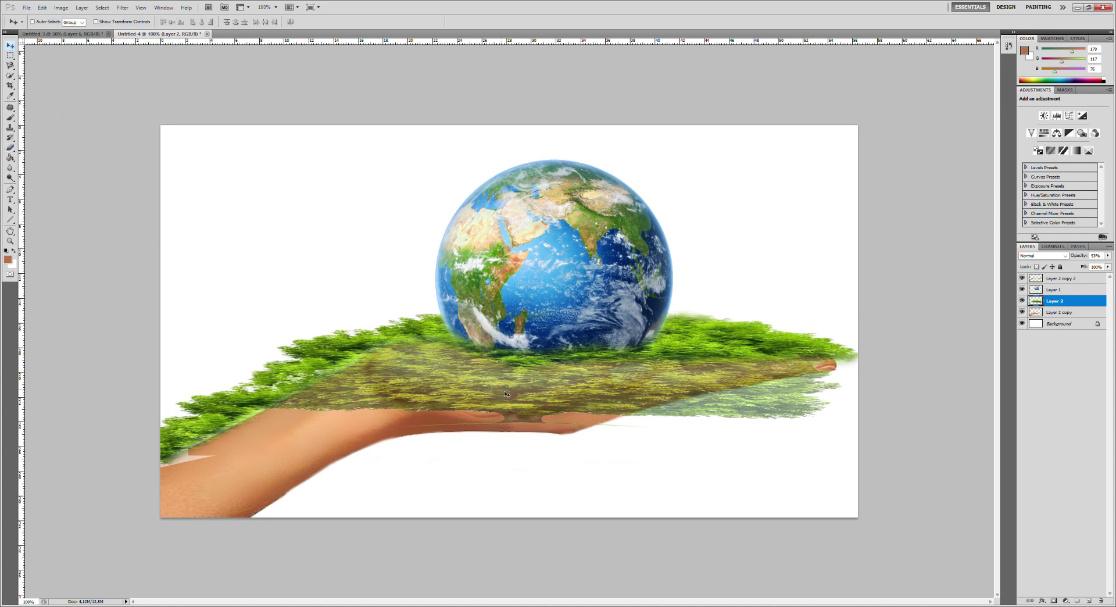
left_click_drag(506, 394, 586, 380)
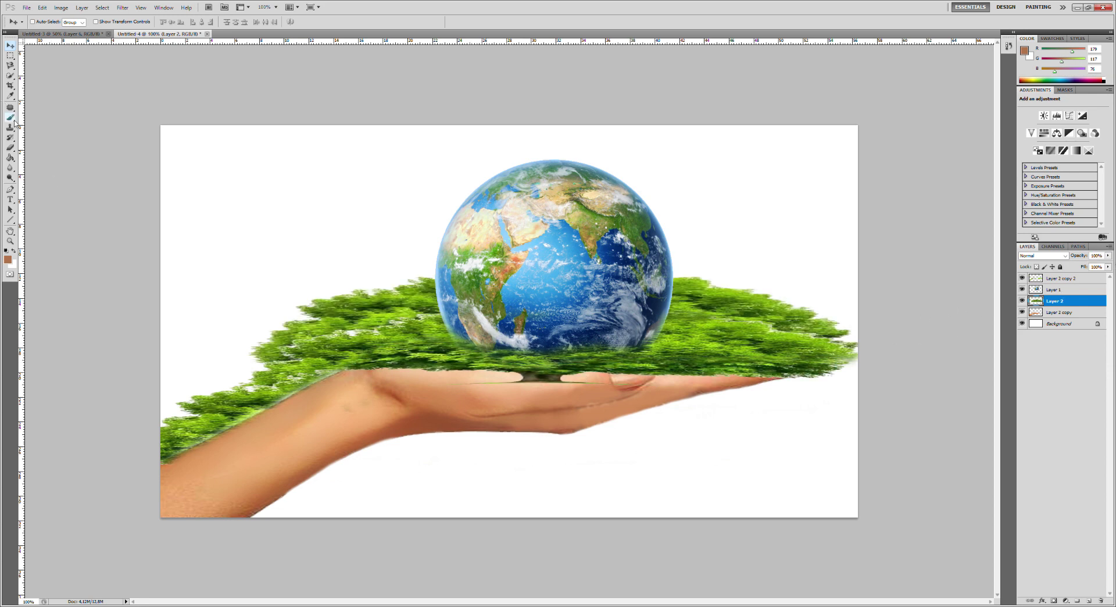
left_click(9, 148)
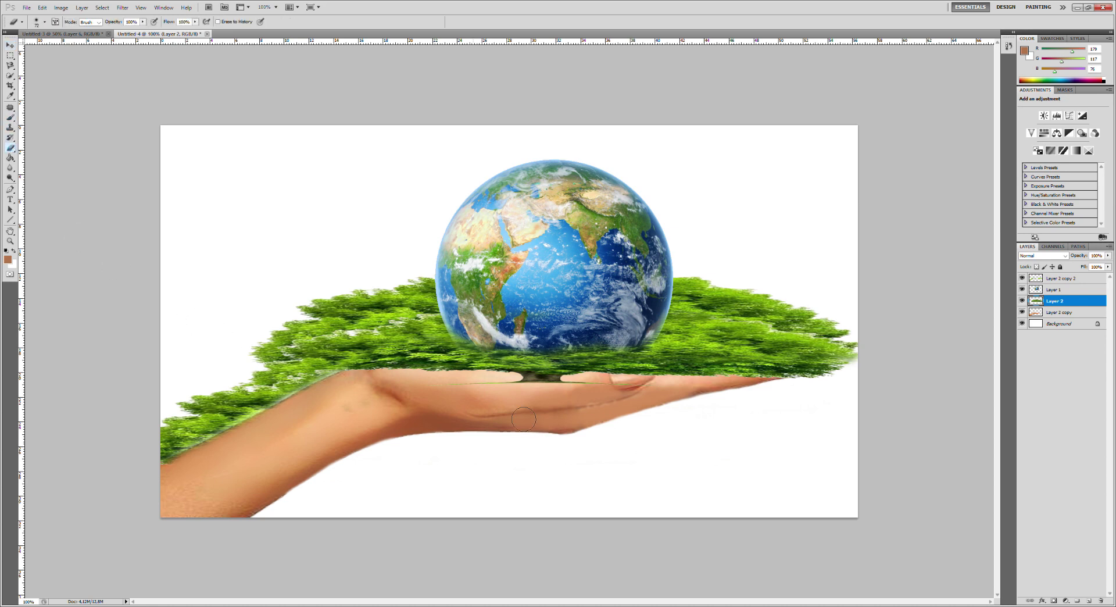
key("ctrl+j")
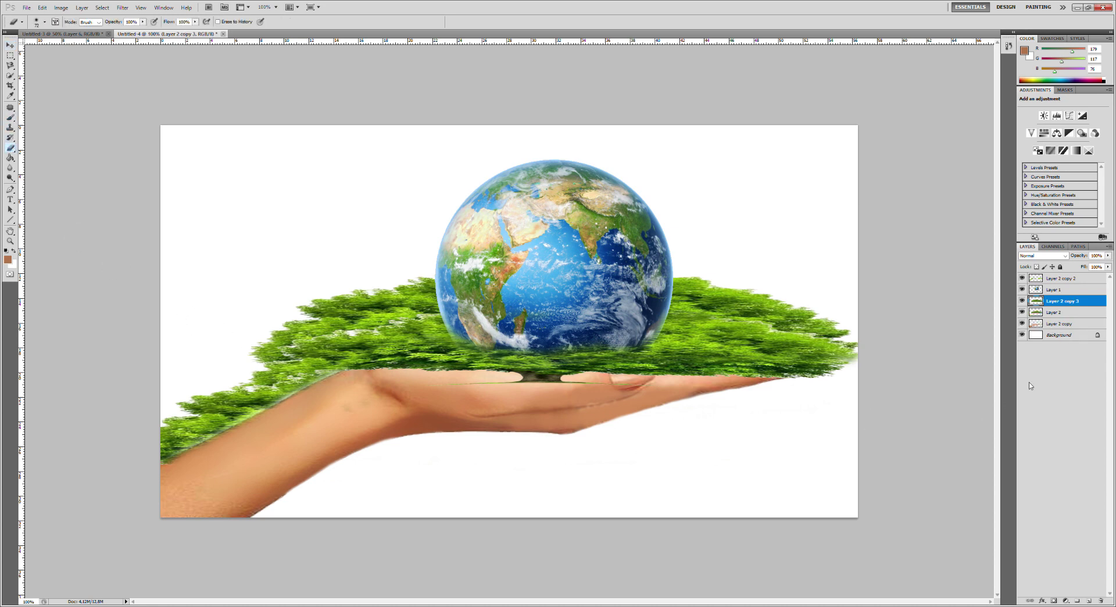
- Hide Layer 2 and erase the copy's grass from the hand's top edge, wrist and fingertip
left_click(1022, 312)
mouse_move(500, 398)
left_mouse_down()
mouse_move(491, 391)
mouse_move(579, 397)
mouse_move(447, 396)
mouse_move(495, 379)
mouse_move(610, 372)
mouse_move(792, 379)
left_mouse_up()
mouse_move(560, 386)
left_mouse_down()
mouse_move(395, 367)
mouse_move(337, 391)
mouse_move(416, 376)
mouse_move(342, 404)
mouse_move(407, 355)
mouse_move(395, 363)
mouse_move(448, 363)
mouse_move(413, 368)
left_mouse_up()
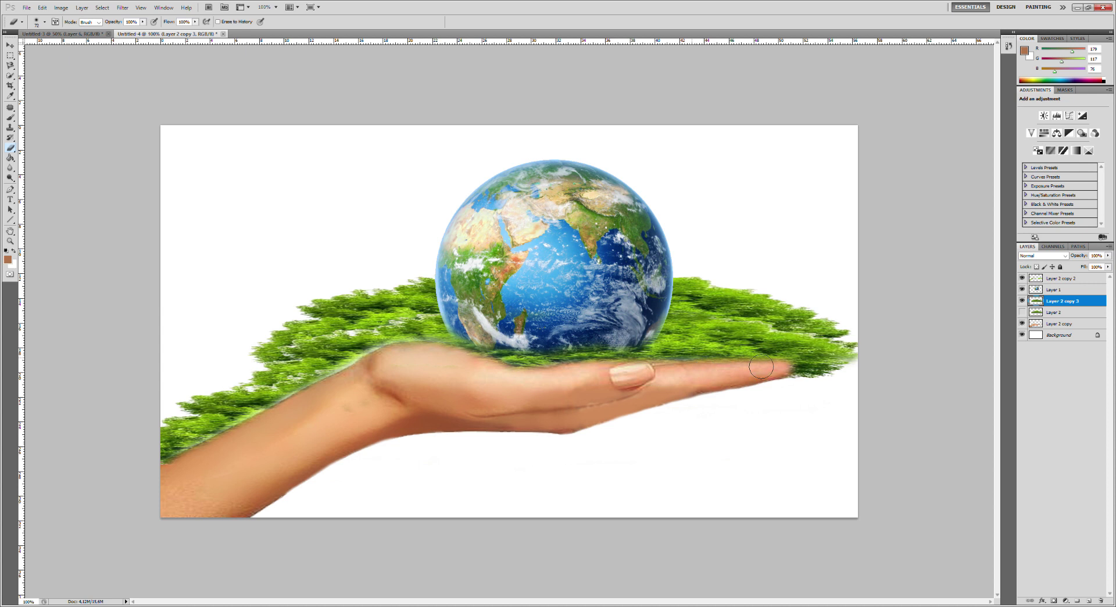
left_click_drag(760, 366, 777, 391)
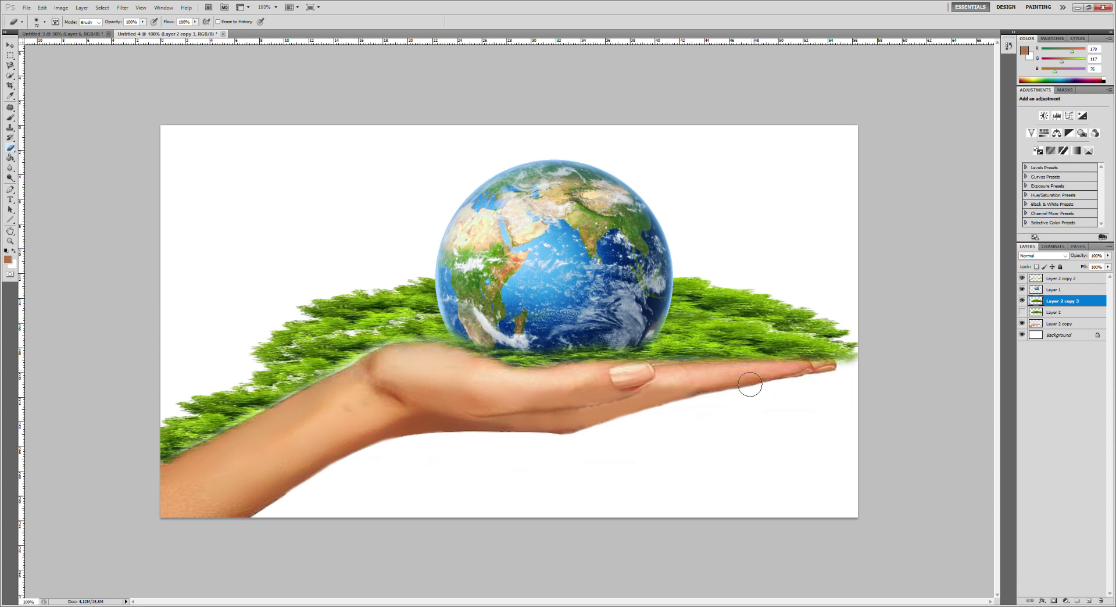
- Compare by toggling Layer 2 copy 3, then hide it and show and select Layer 2
left_click(1022, 300)
left_click(1022, 300)
left_click(1021, 300)
left_click(1026, 301)
left_click(1026, 300)
left_click(1026, 300)
left_click(1021, 300)
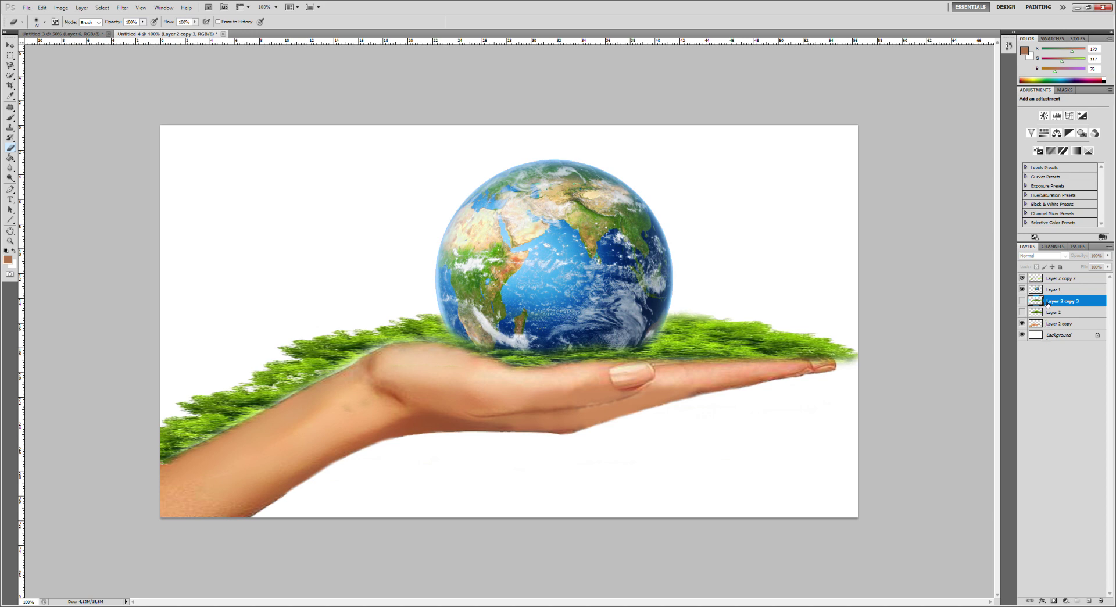
left_click(1021, 312)
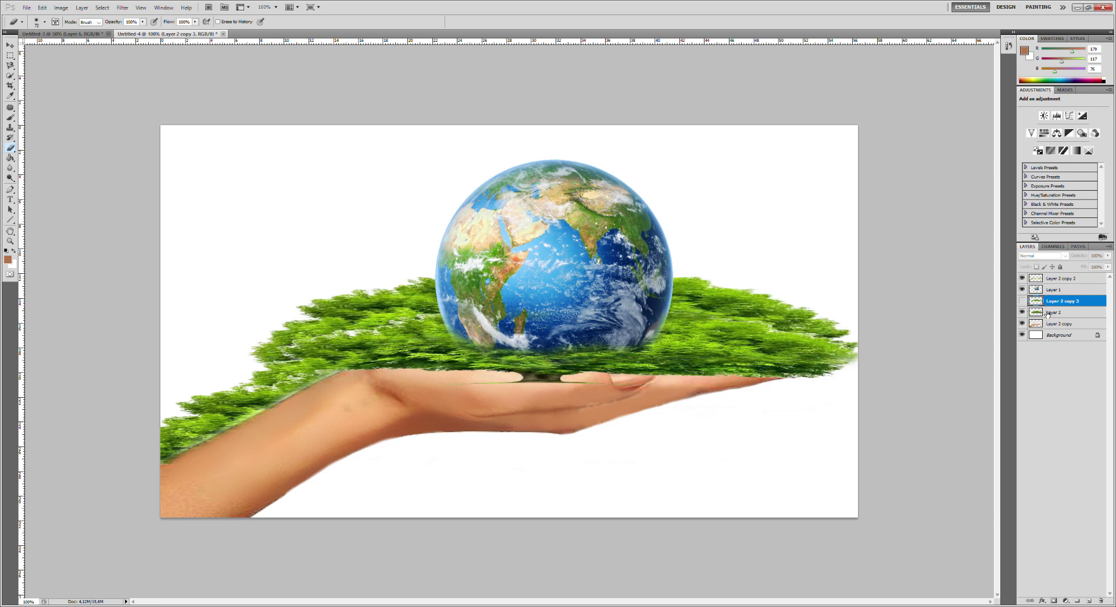
left_click(1066, 315)
- Stretch the tree taller and shift it down so its crown rises behind the globe and its trunk rests at the bottom
key("ctrl+t")
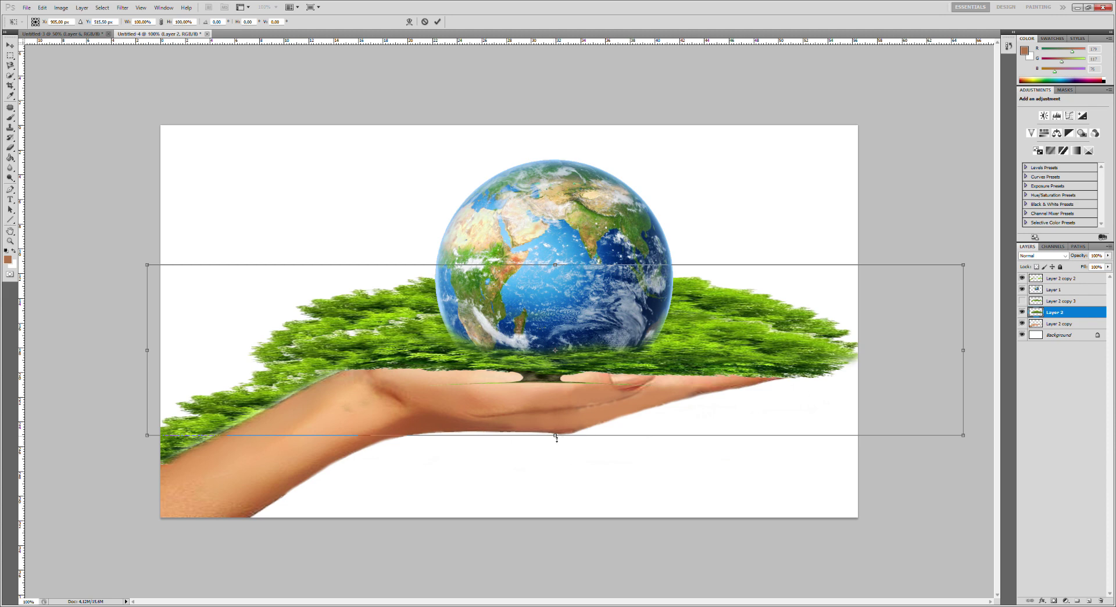
mouse_move(556, 413)
left_mouse_down()
mouse_move(567, 419)
mouse_move(586, 525)
mouse_move(587, 600)
left_mouse_up()
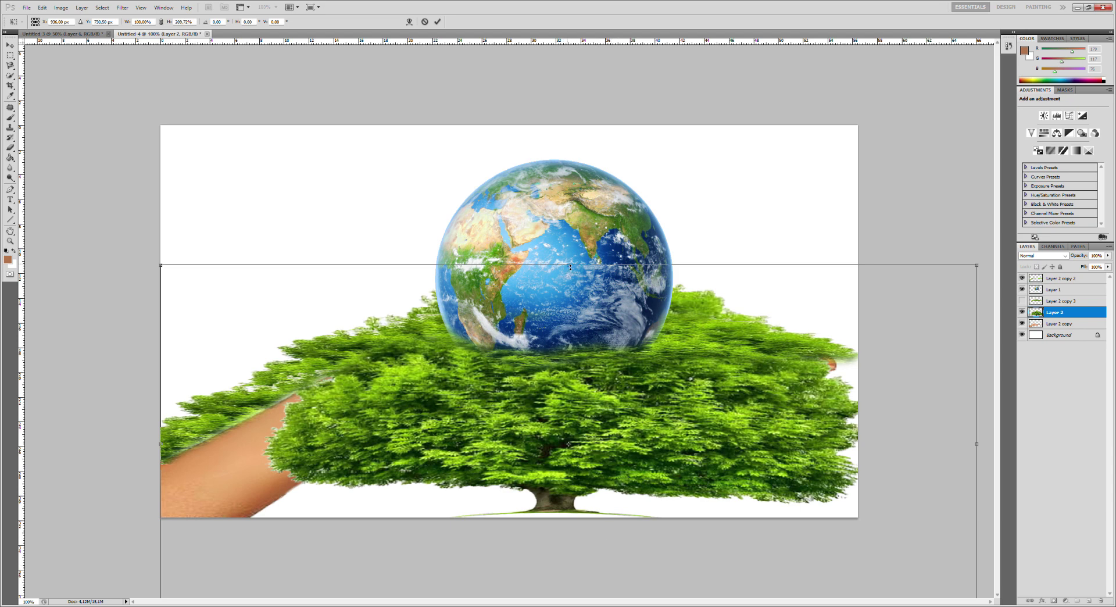
key("Down")
key("Down")
key("Down")
key("Down")
key("Down")
key("Down")
key("Down")
key("Down")
key("Down")
key("Down")
key("Down")
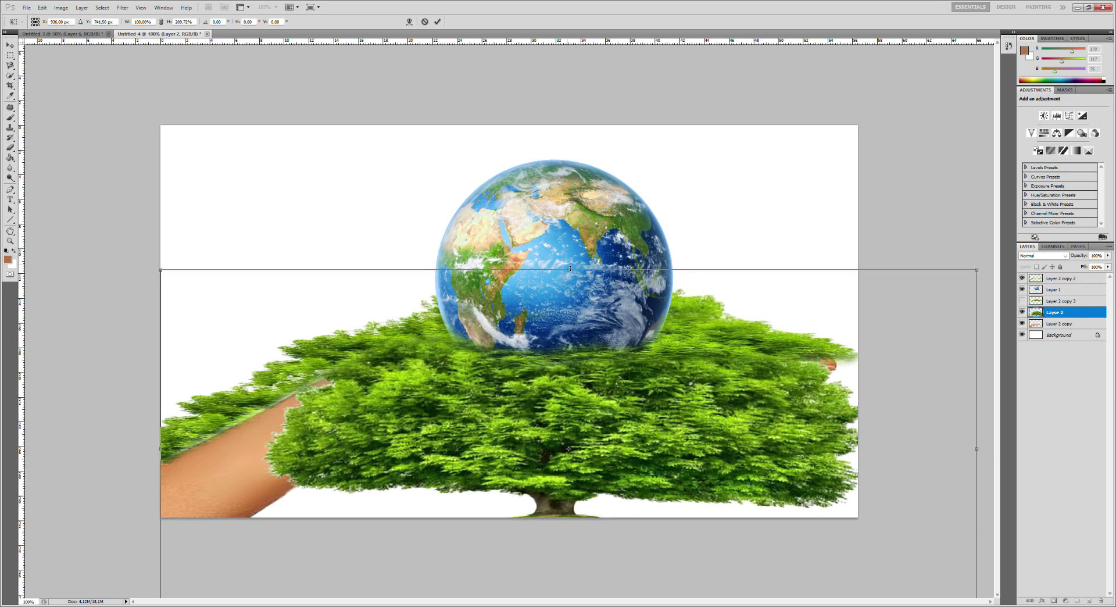
left_click_drag(573, 272, 581, 64)
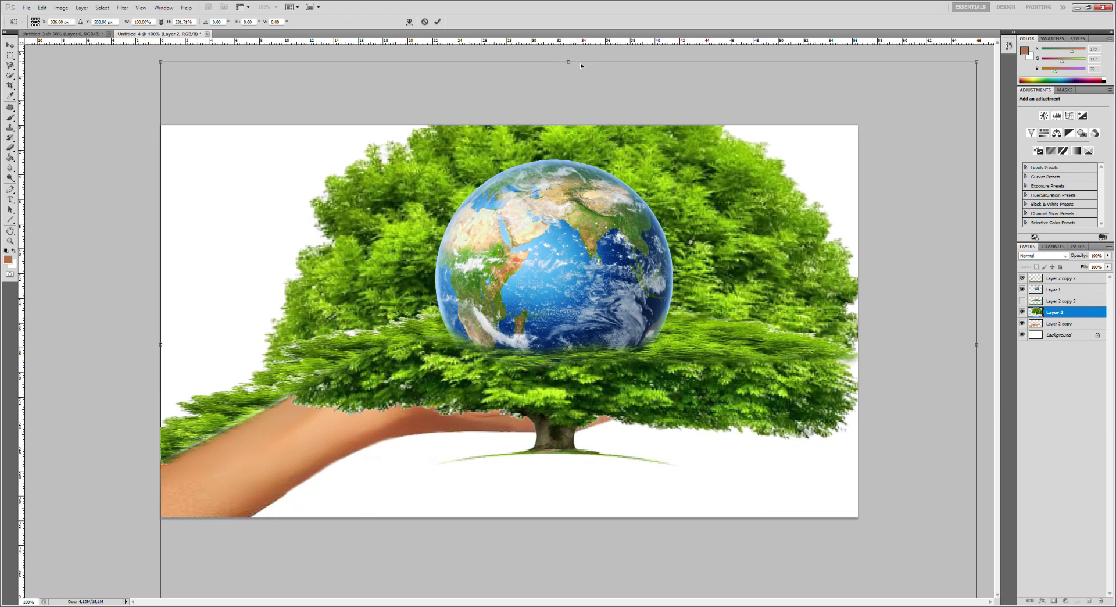
left_click_drag(570, 472, 580, 504)
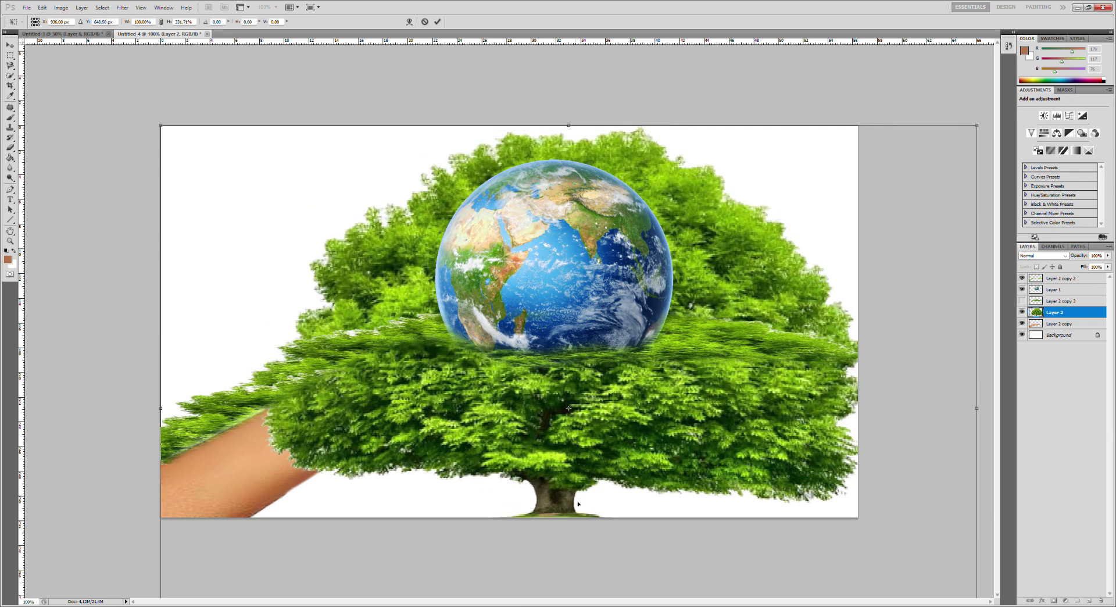
key("Down")
key("Down")
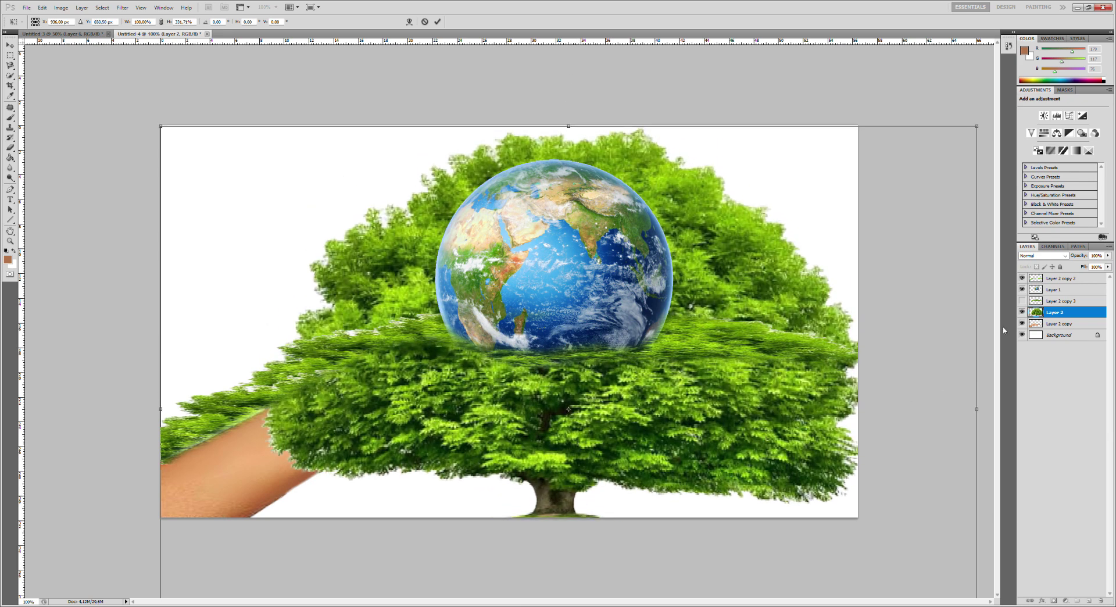
key("Return")
key("e")
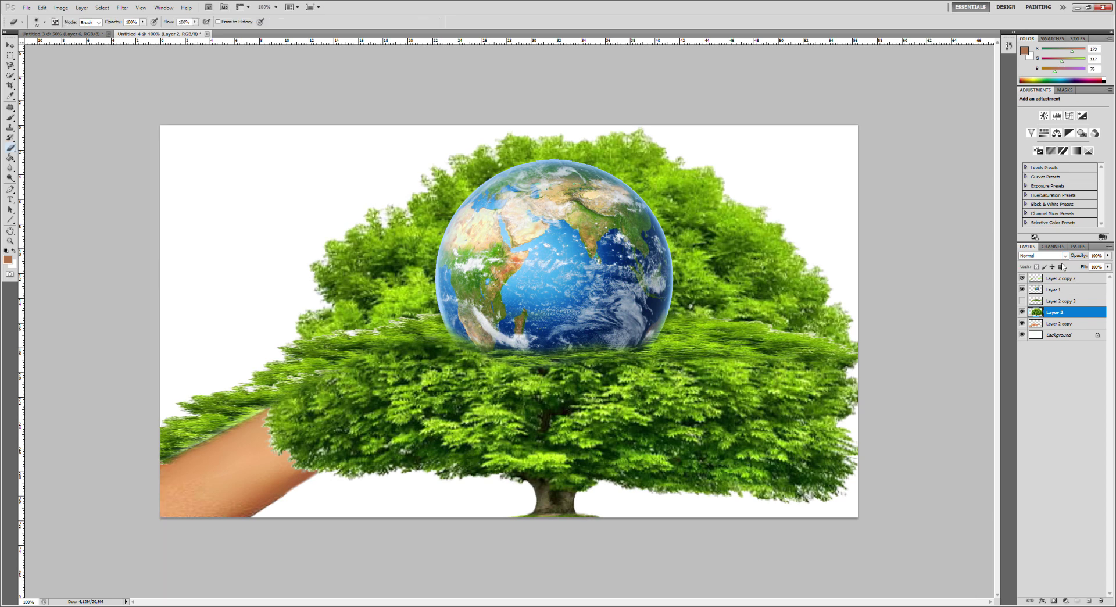
type("41")
- At 41% tree opacity, erase foliage below the hand on both sides of the trunk, then restore 100%
key("Return")
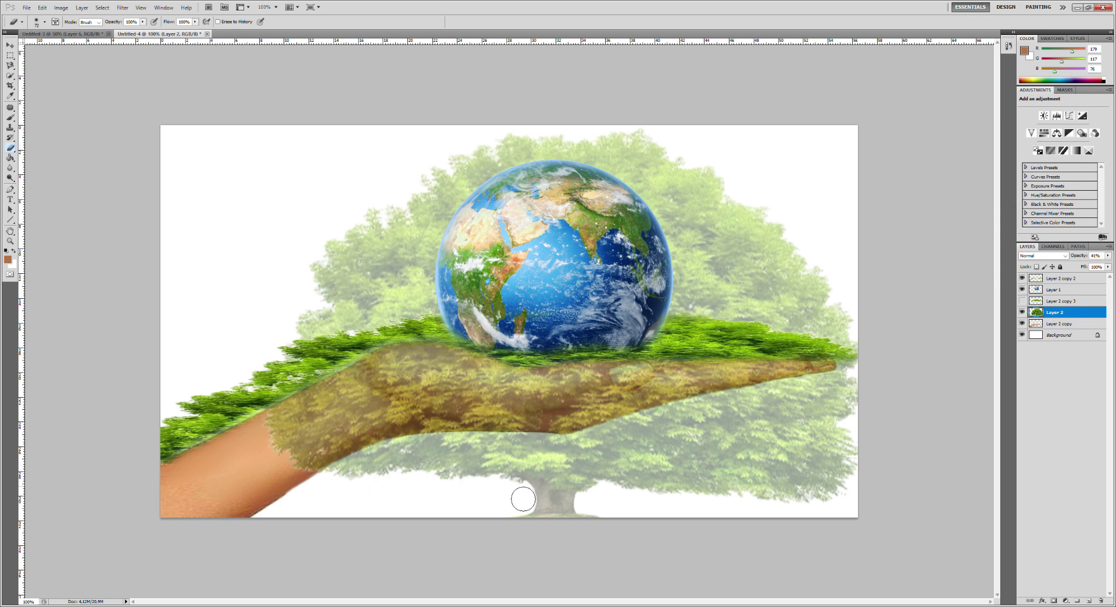
mouse_move(525, 498)
left_mouse_down()
mouse_move(363, 488)
mouse_move(483, 471)
left_mouse_up()
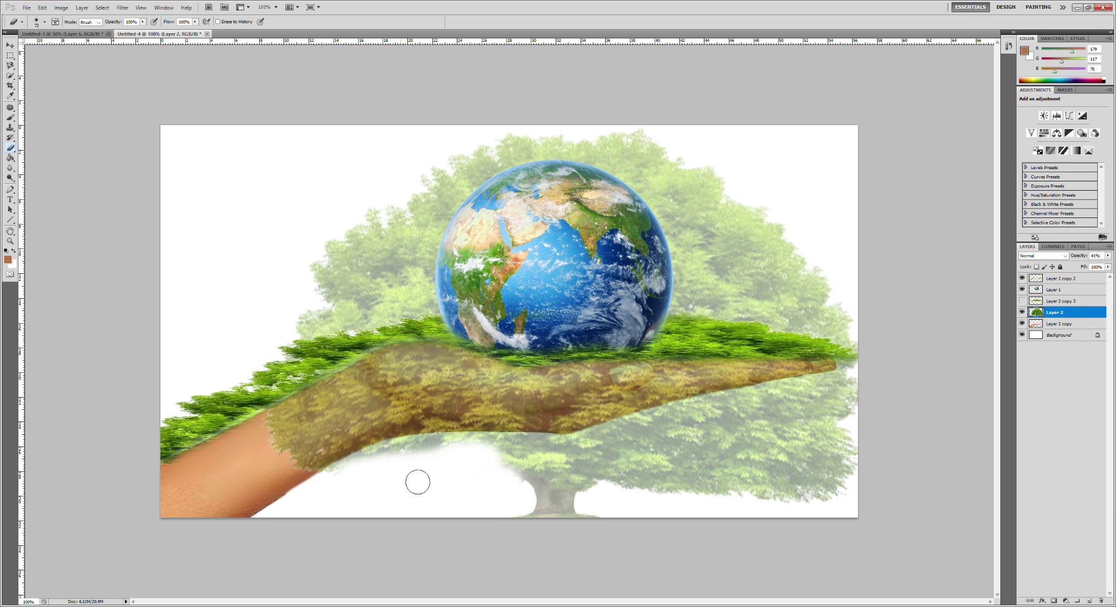
left_click_drag(417, 482, 455, 474)
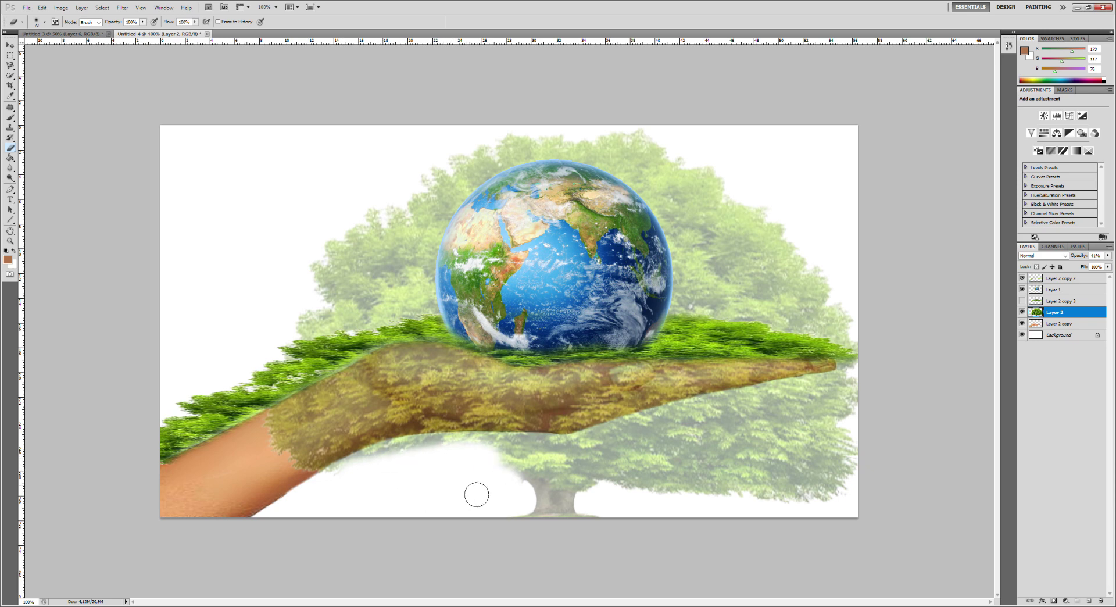
mouse_move(622, 503)
left_mouse_down()
mouse_move(625, 490)
mouse_move(604, 502)
mouse_move(706, 438)
mouse_move(603, 492)
mouse_move(653, 456)
mouse_move(768, 429)
mouse_move(825, 401)
mouse_move(668, 480)
mouse_move(713, 486)
mouse_move(873, 400)
mouse_move(839, 444)
mouse_move(879, 438)
mouse_move(703, 498)
mouse_move(736, 489)
mouse_move(831, 502)
mouse_move(836, 513)
left_mouse_up()
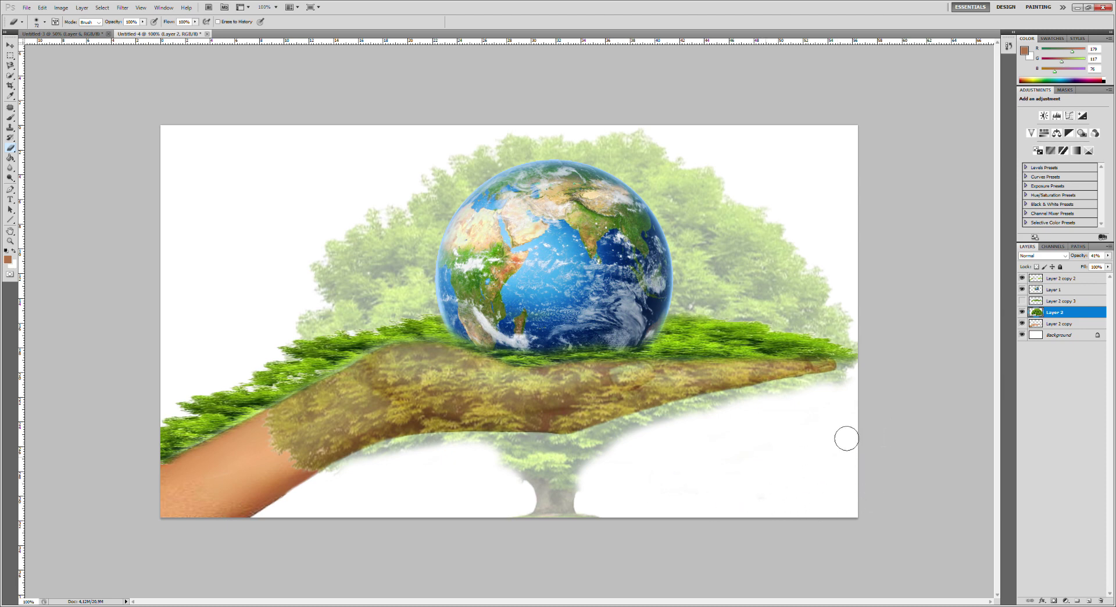
mouse_move(839, 419)
left_mouse_down()
mouse_move(854, 402)
mouse_move(647, 453)
mouse_move(850, 408)
left_mouse_up()
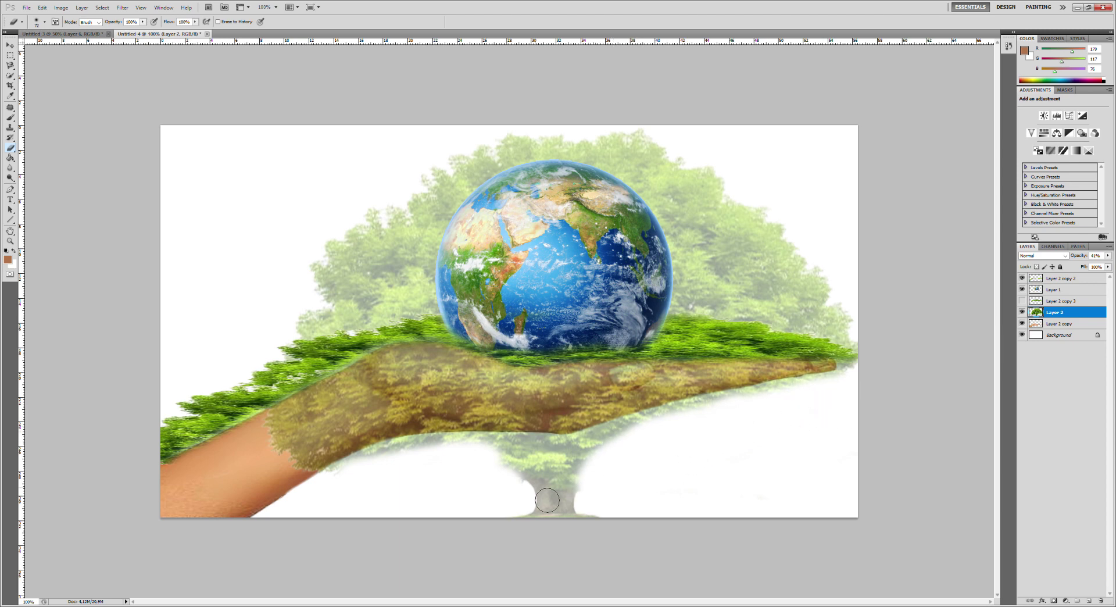
mouse_move(515, 492)
left_mouse_down()
mouse_move(523, 497)
mouse_move(510, 472)
mouse_move(524, 495)
mouse_move(514, 478)
mouse_move(391, 473)
mouse_move(489, 466)
left_mouse_up()
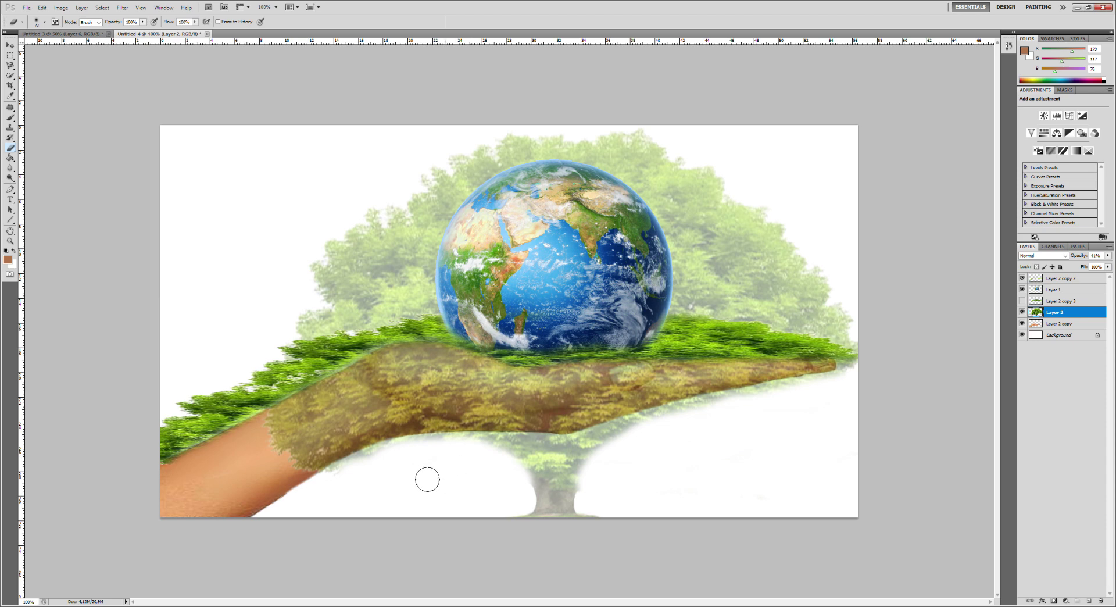
left_click_drag(375, 492, 371, 496)
left_click_drag(1082, 256, 1109, 256)
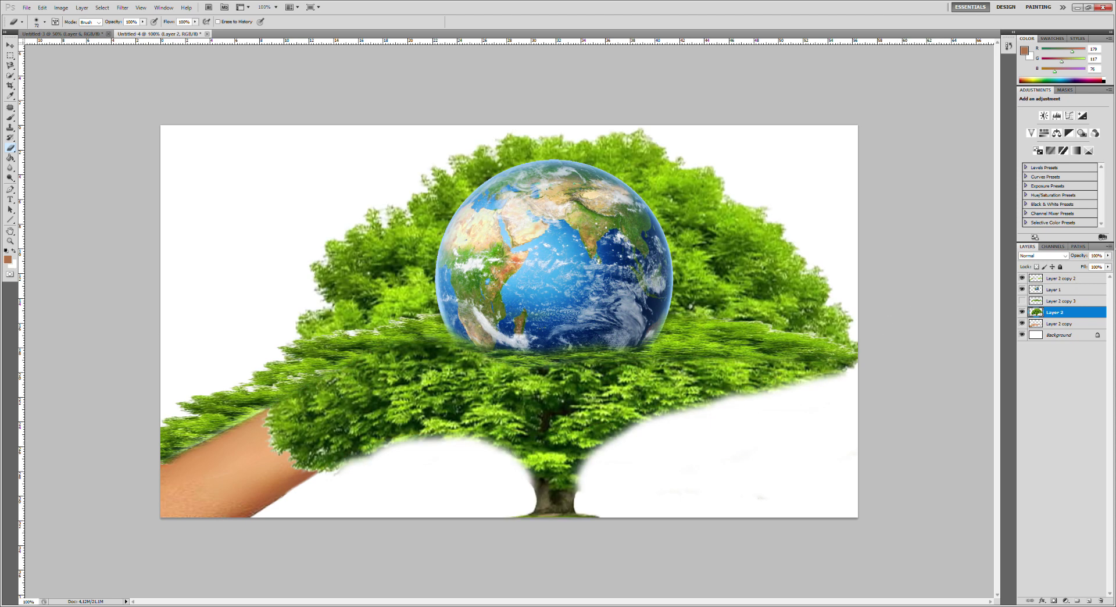
left_click(1067, 324, "shift")
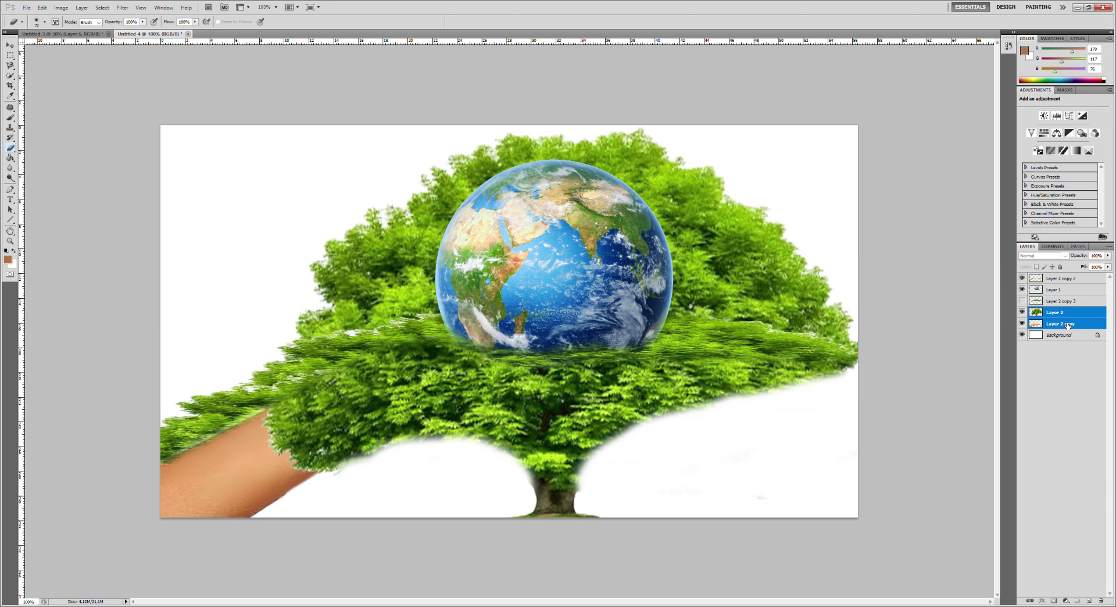
- Load the hand outline from Layer 2 copy, delete that area from the tree layer, and deselect
left_click(1039, 327)
left_click(1039, 327, "ctrl")
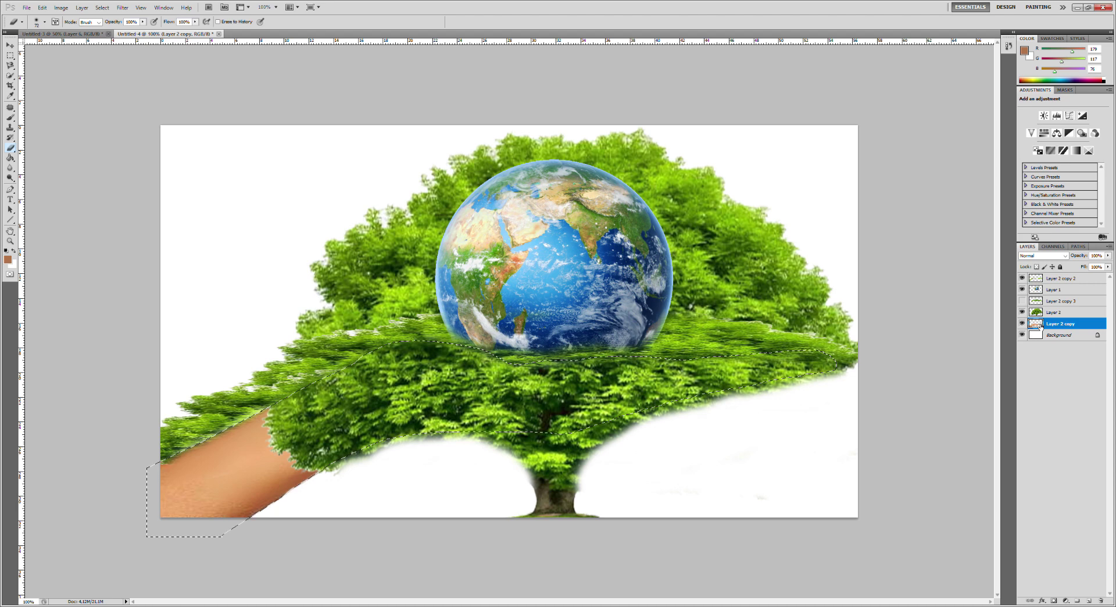
left_click(1058, 314)
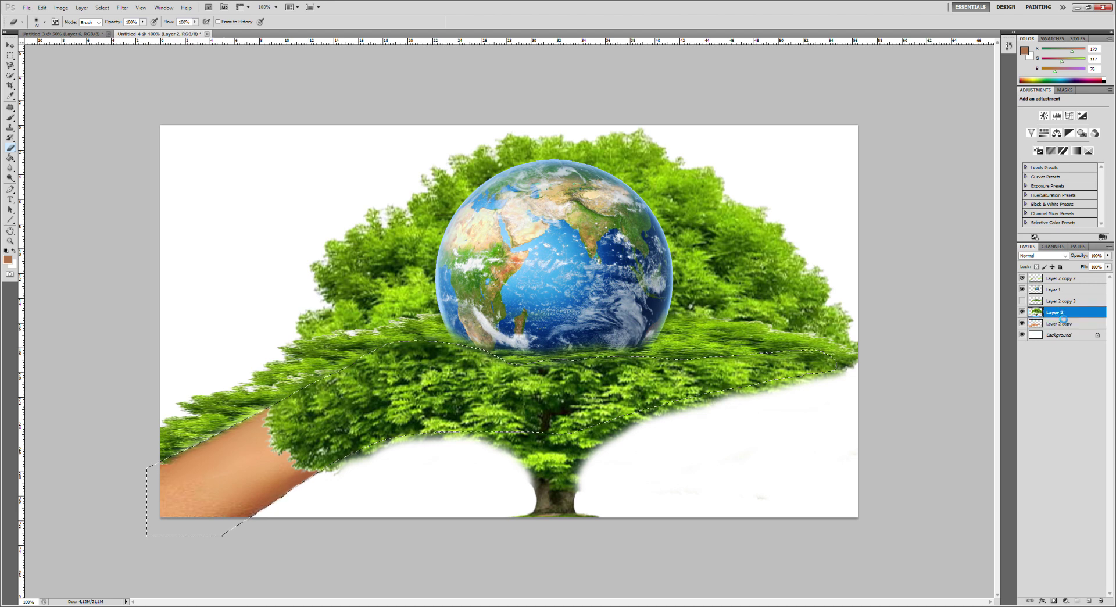
key("Delete")
key("ctrl+d")
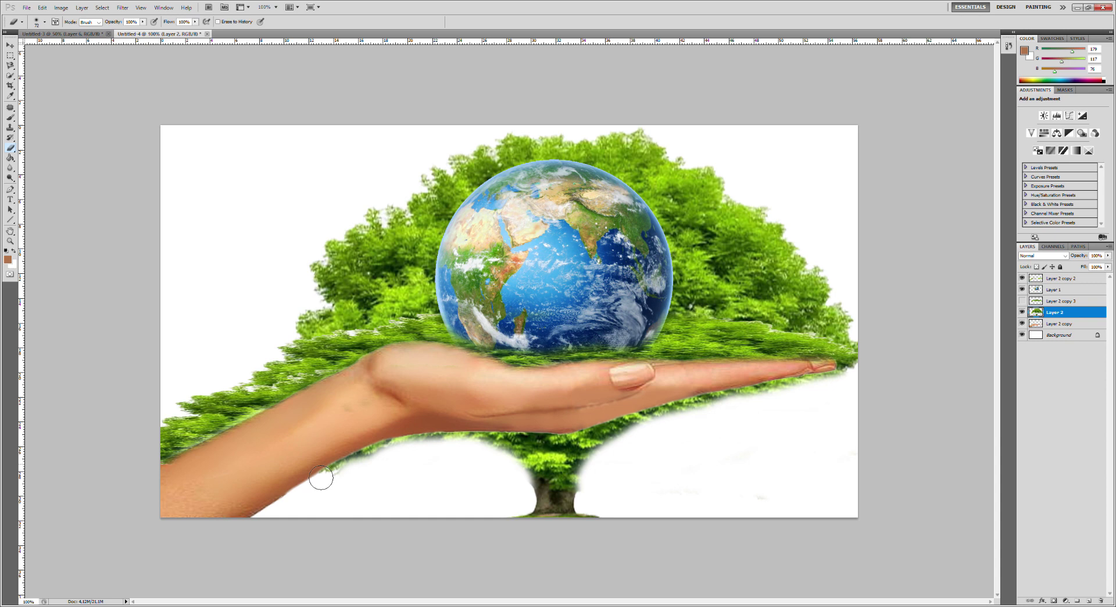
- Erase the faint foliage residue under the hand's lower edge and on both sides of the trunk
left_click_drag(346, 496, 424, 474)
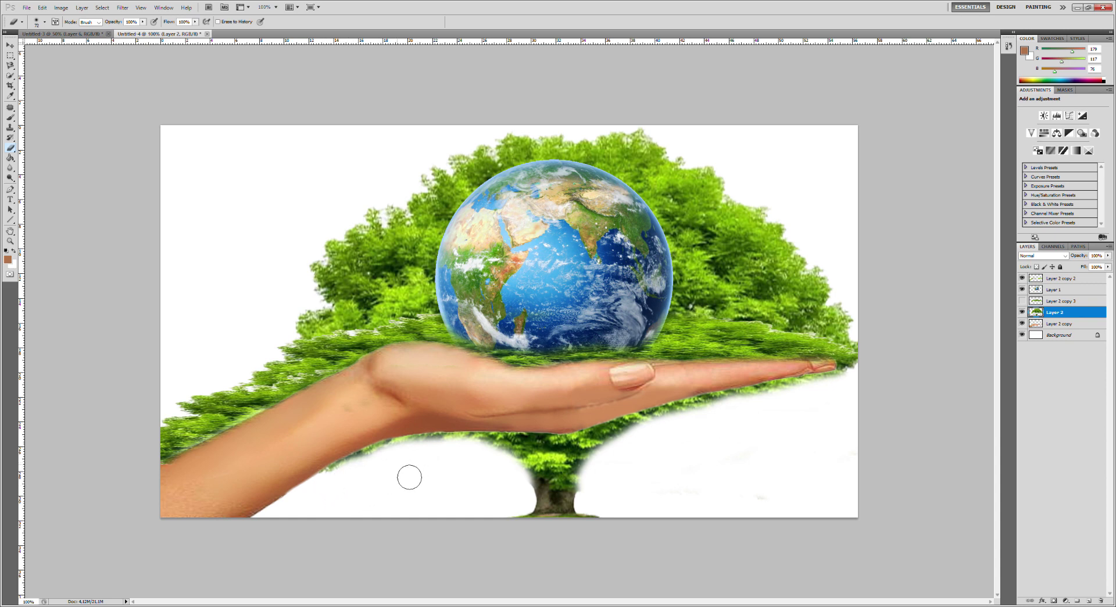
left_click_drag(461, 465, 434, 466)
left_click_drag(503, 476, 478, 468)
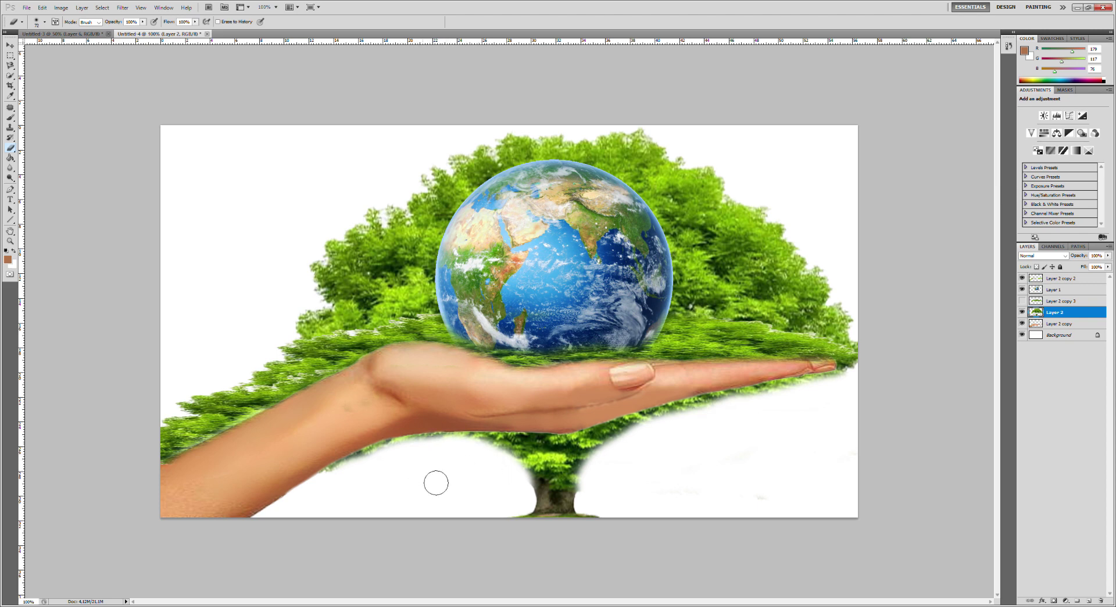
left_click_drag(681, 444, 806, 410)
left_click_drag(632, 463, 689, 451)
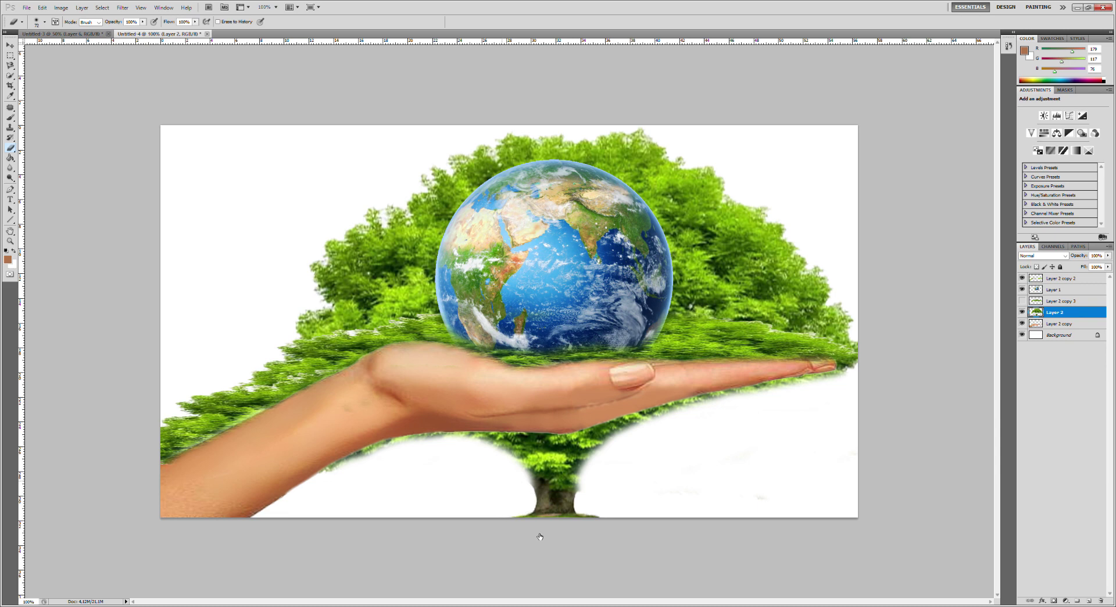
left_click_drag(500, 501, 521, 502)
mouse_move(518, 488)
left_mouse_down()
mouse_move(614, 495)
mouse_move(610, 504)
mouse_move(623, 476)
mouse_move(667, 457)
left_mouse_up()
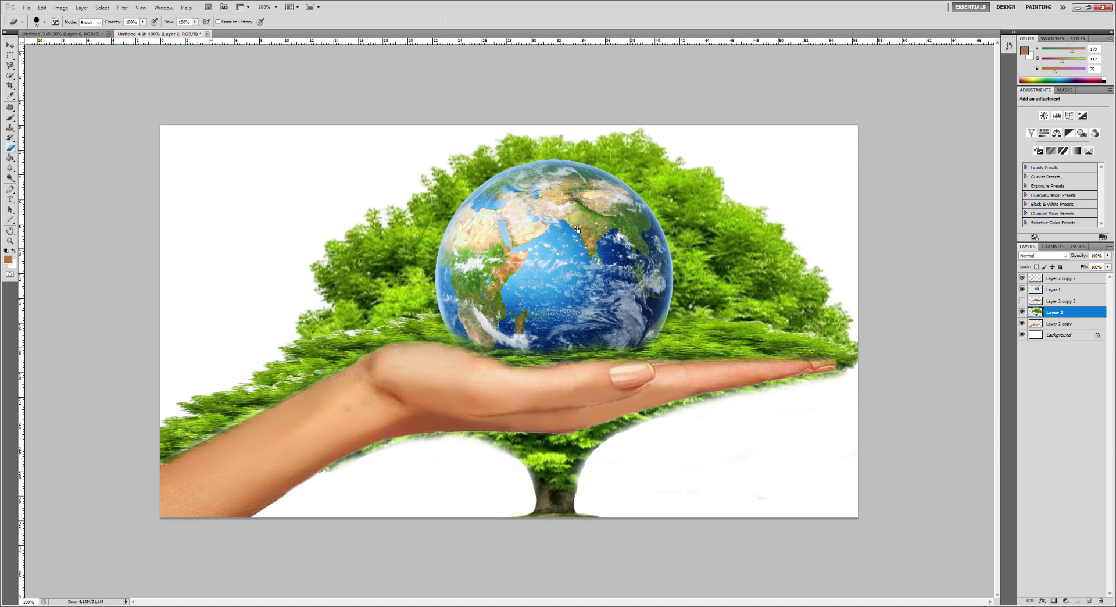
- Wipe the tree crown above and beside the globe, soften its upper-left edge, and hide Layer 2 copy 3
left_click_drag(613, 143, 419, 180)
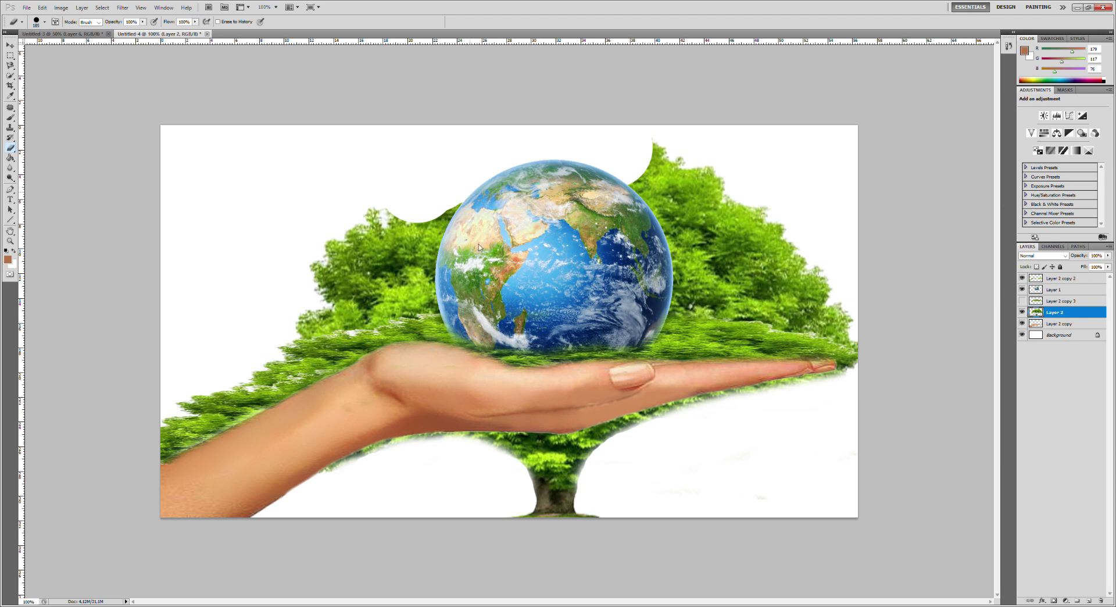
mouse_move(487, 243)
left_mouse_down()
mouse_move(351, 279)
mouse_move(399, 249)
mouse_move(443, 249)
mouse_move(717, 179)
mouse_move(898, 272)
mouse_move(721, 233)
mouse_move(887, 324)
mouse_move(711, 241)
mouse_move(891, 318)
left_mouse_up()
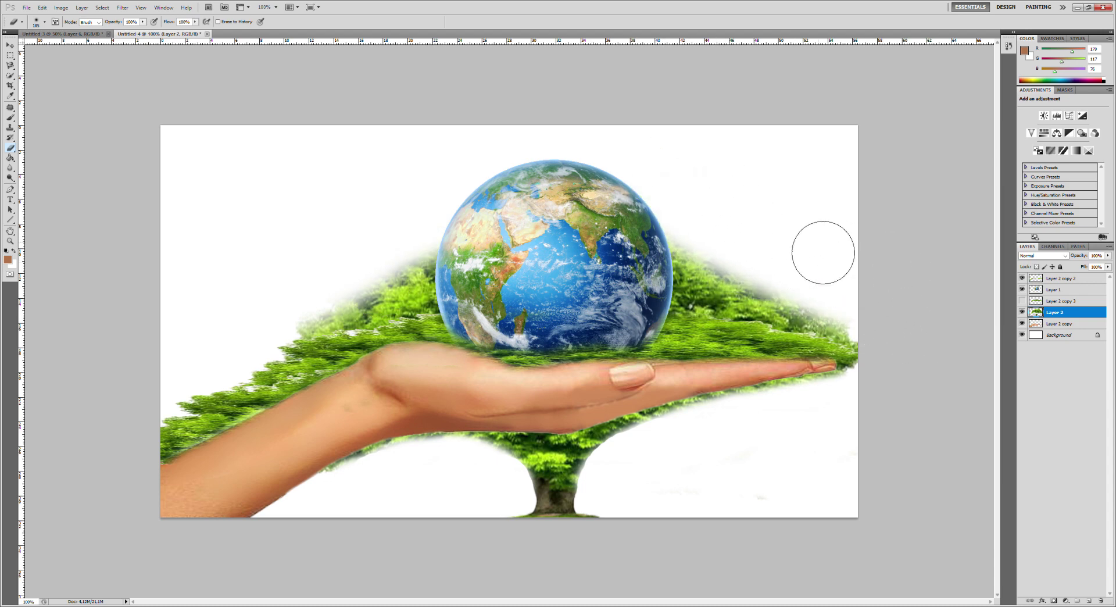
mouse_move(374, 273)
left_mouse_down()
mouse_move(373, 286)
mouse_move(302, 341)
mouse_move(269, 306)
left_mouse_up()
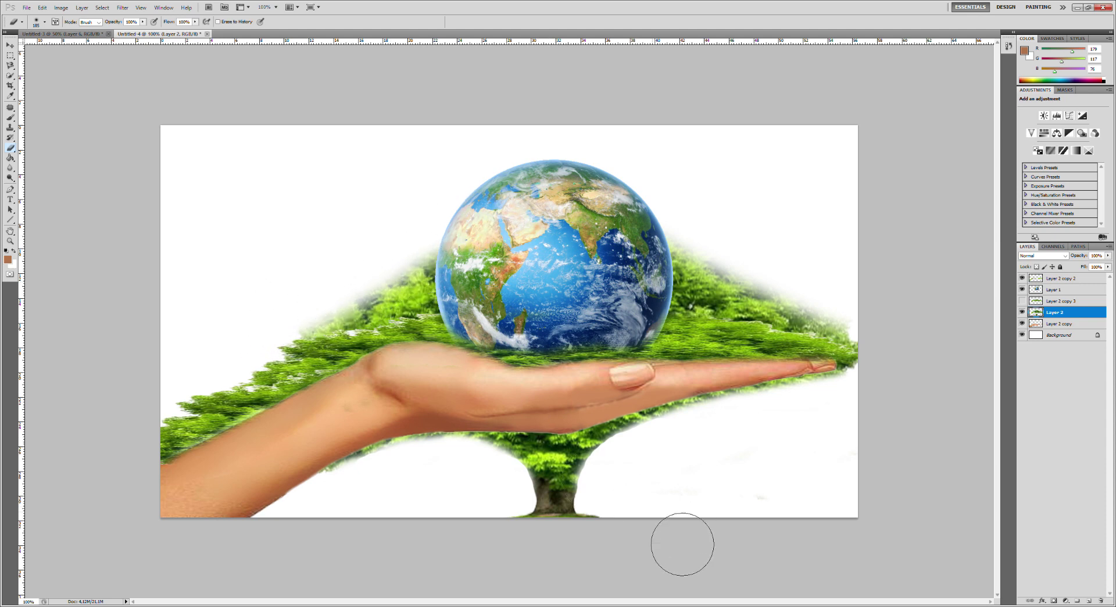
mouse_move(672, 511)
left_mouse_down()
mouse_move(774, 459)
mouse_move(872, 441)
mouse_move(792, 493)
mouse_move(540, 546)
left_mouse_up()
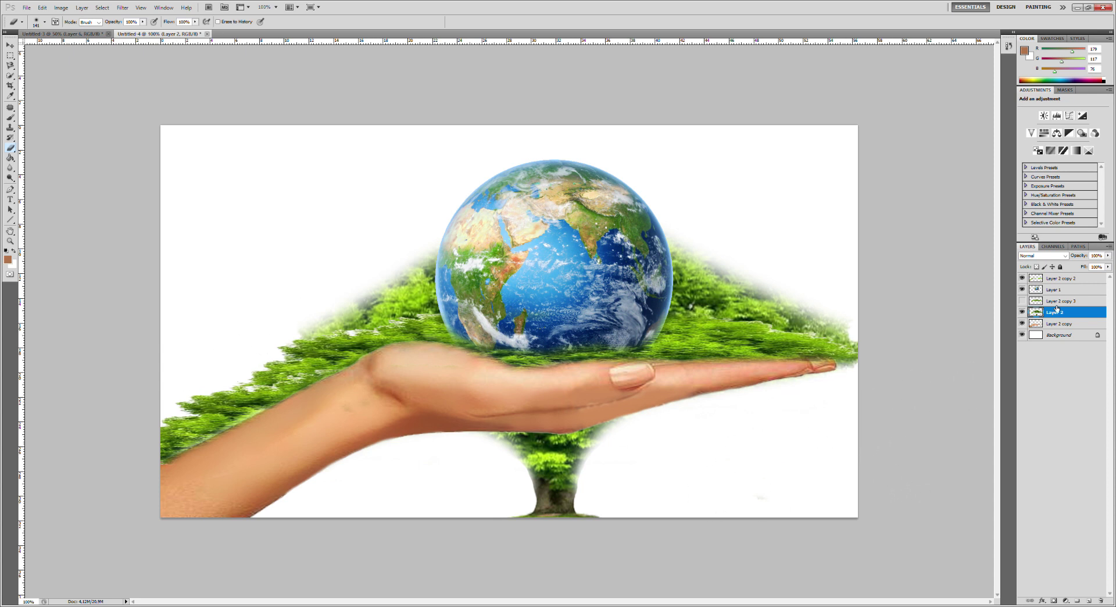
left_click(1021, 301)
- Delete the Layer 2 copy 3 layer and make Layer 2 copy 2 active
left_click(1057, 301)
key("Delete")
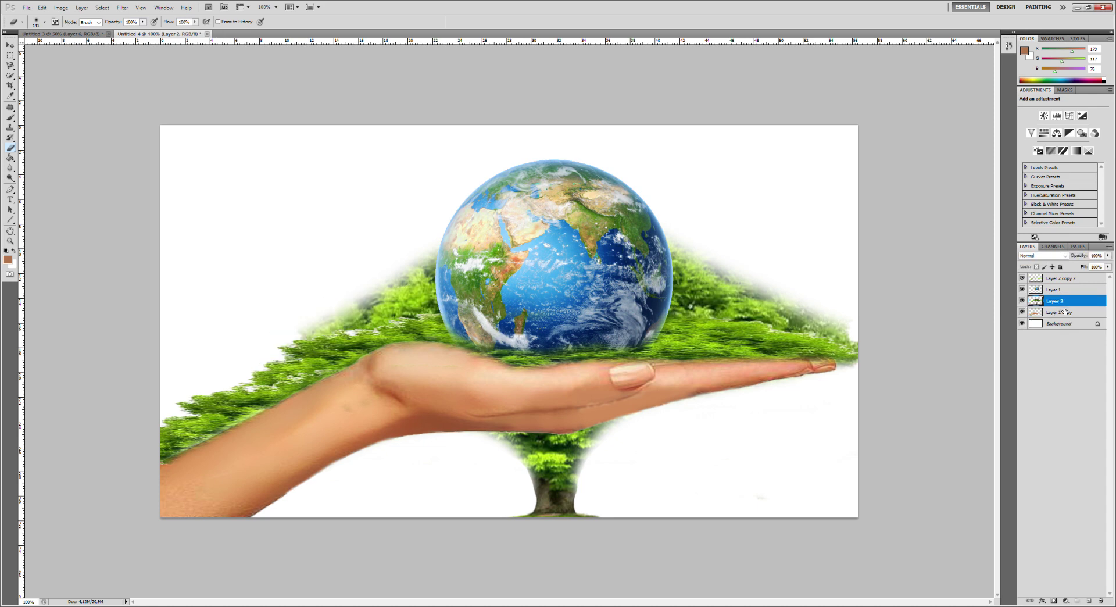
left_click(1030, 282)
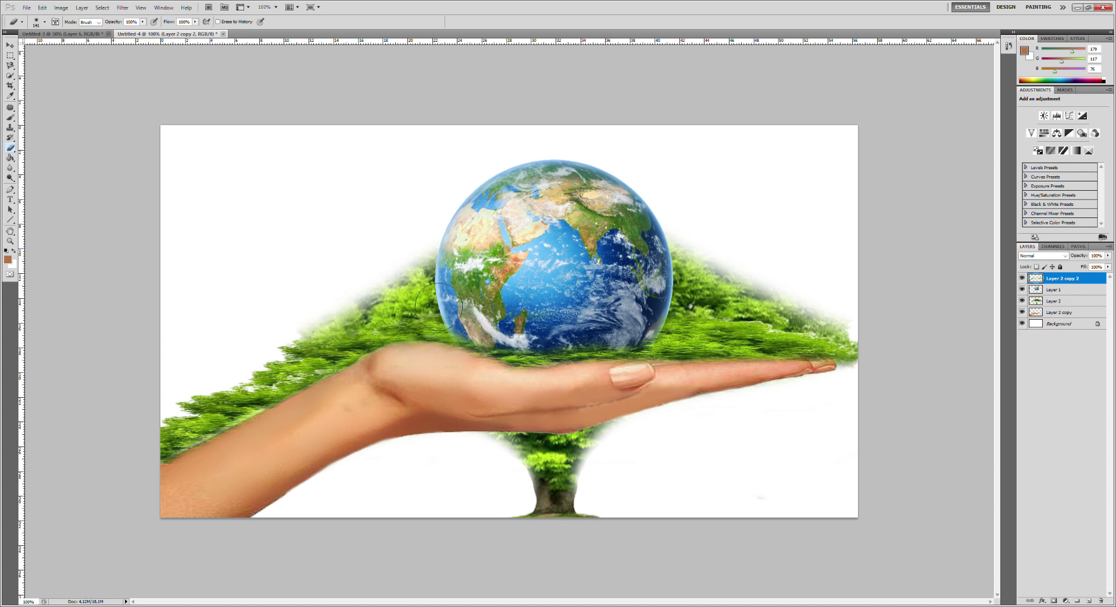
- Soften the grass edges near the forearm and the right hand, then select all four picture layers
mouse_move(340, 340)
left_mouse_down()
mouse_move(233, 390)
mouse_move(290, 382)
mouse_move(242, 379)
mouse_move(264, 386)
mouse_move(159, 443)
mouse_move(337, 369)
mouse_move(262, 385)
mouse_move(332, 363)
mouse_move(224, 416)
mouse_move(179, 410)
left_mouse_up()
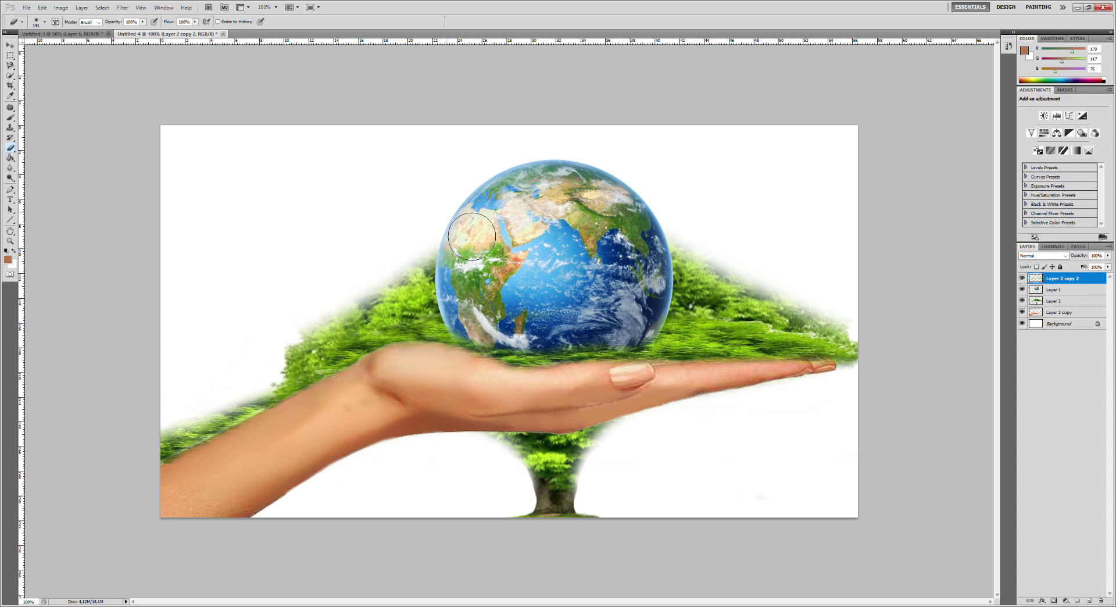
mouse_move(776, 308)
left_mouse_down()
mouse_move(874, 345)
mouse_move(762, 331)
mouse_move(709, 279)
mouse_move(763, 309)
mouse_move(819, 313)
mouse_move(747, 286)
left_mouse_up()
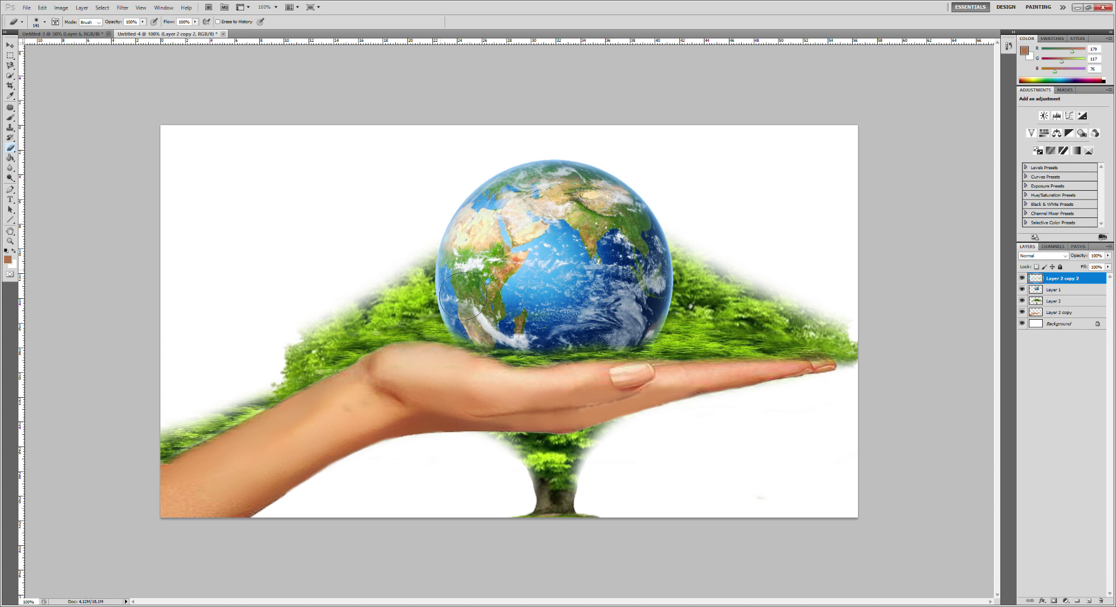
left_click_drag(316, 353, 326, 372)
left_click(1065, 297)
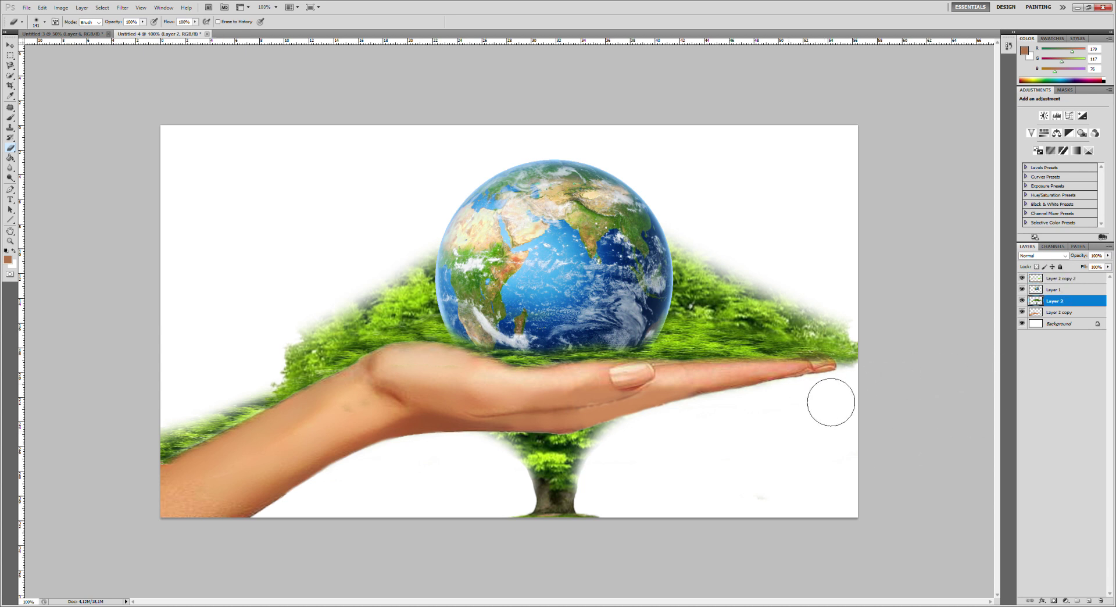
left_click(1058, 278)
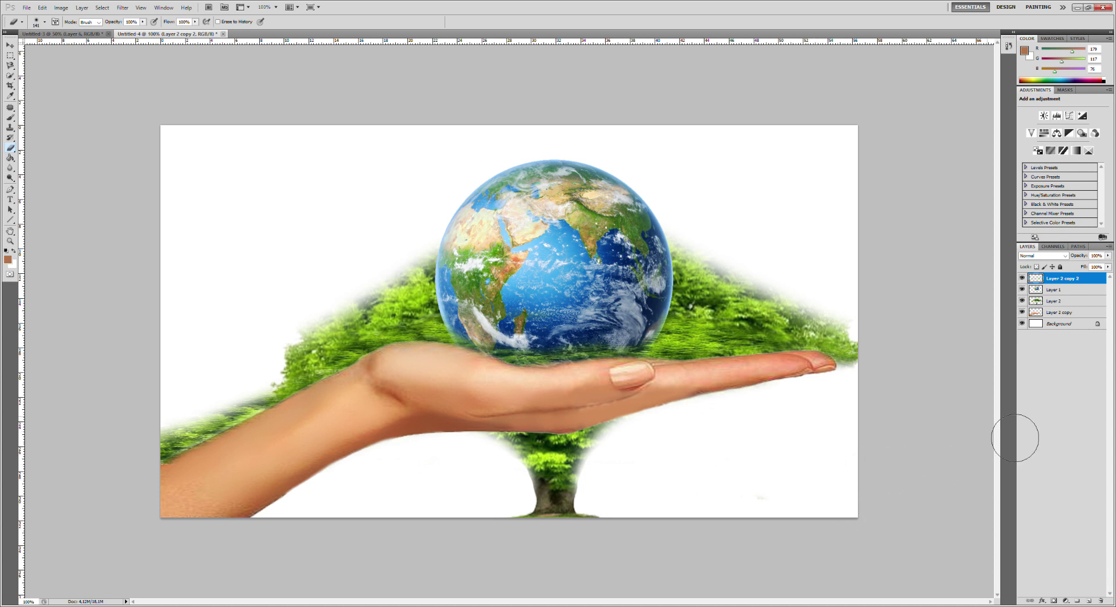
left_click(1081, 312)
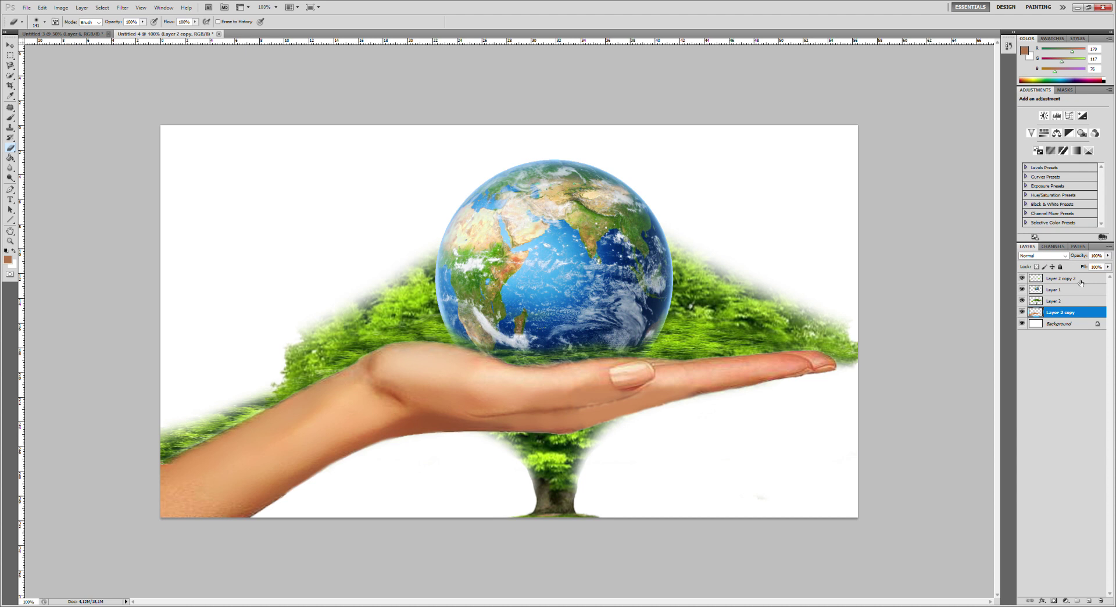
left_click(1081, 278, "shift")
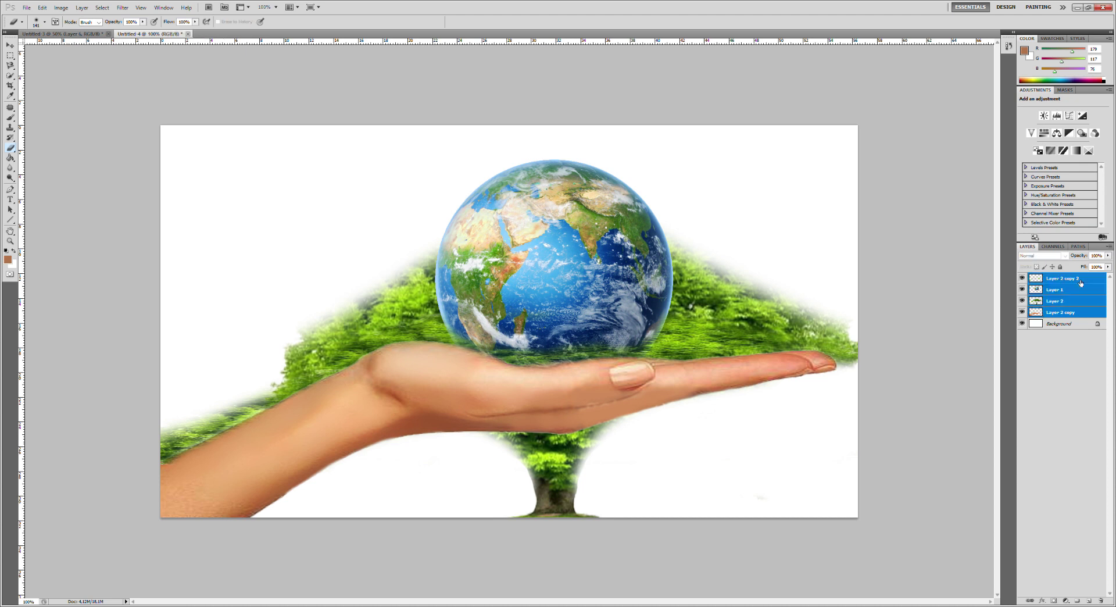
- Try a resize and a whole-image crop, cancelling both without changes
key("ctrl+t")
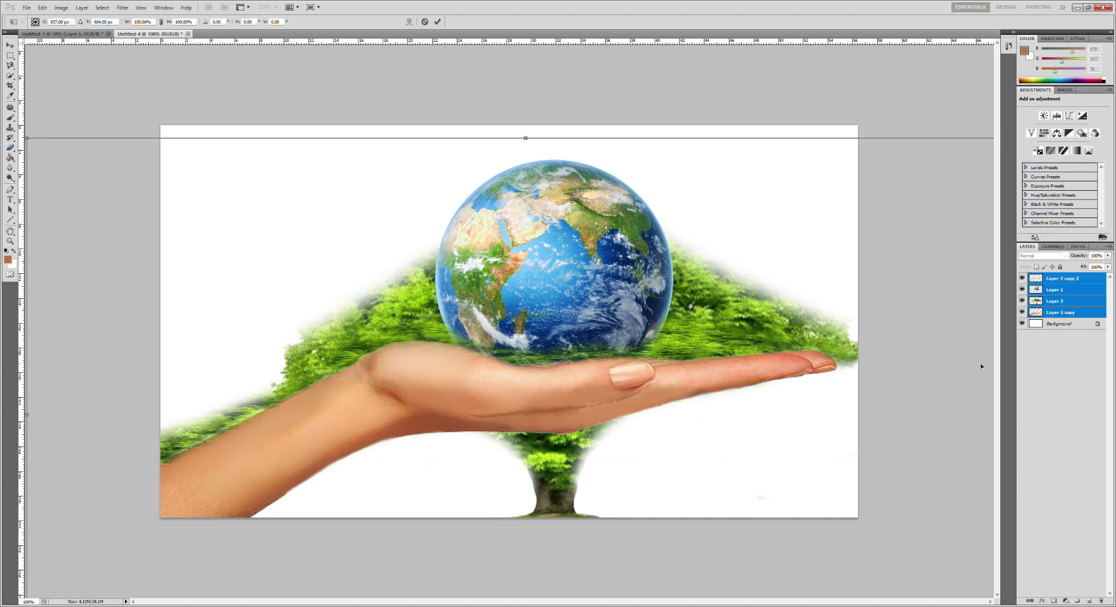
key("Return")
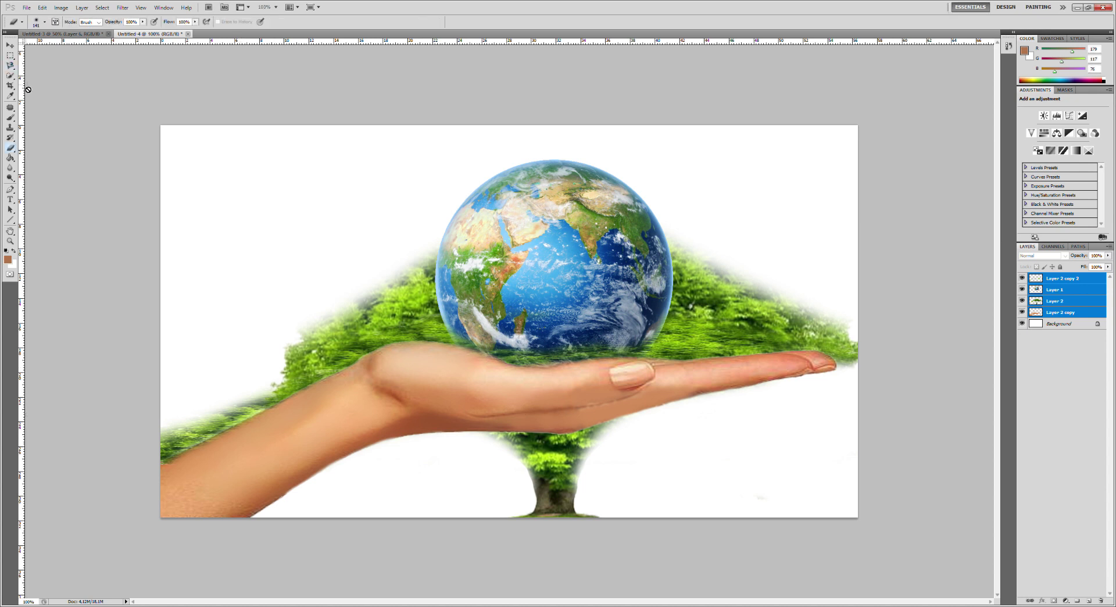
left_click(11, 86)
left_click_drag(164, 128, 982, 589)
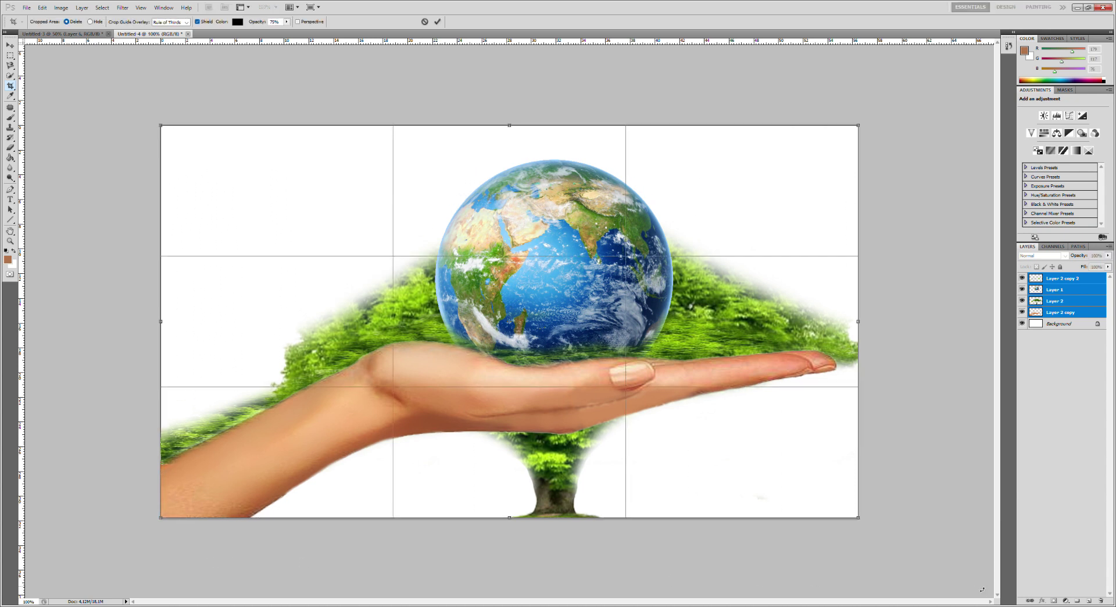
key("Return")
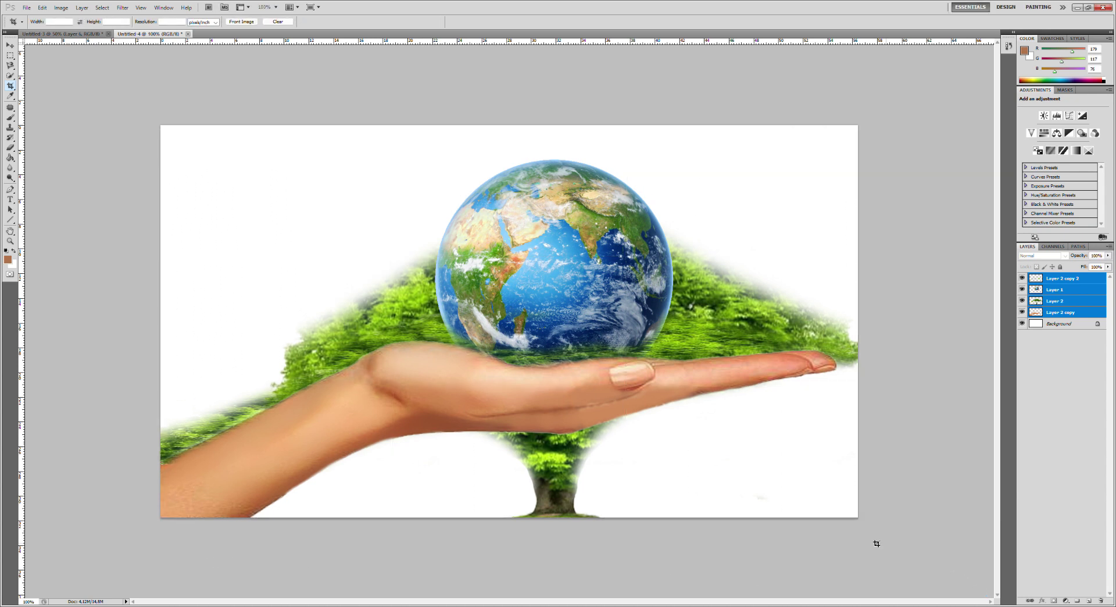
- Scale the globe, hand and tree proportionally to about 94%, undoing an accidental horizontal squeeze
key("ctrl+t")
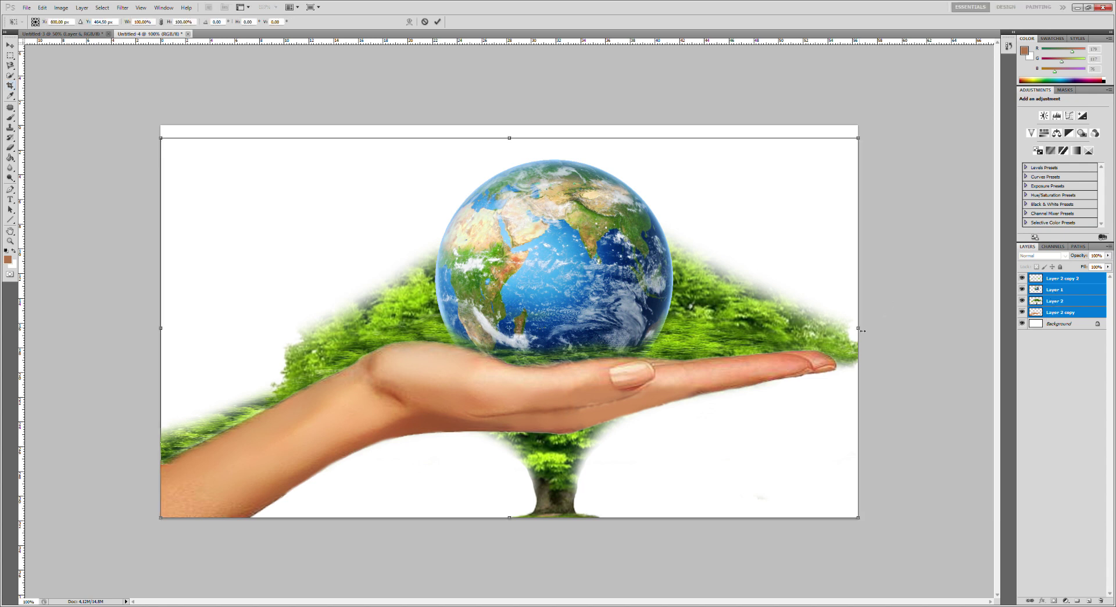
left_click_drag(862, 330, 814, 335)
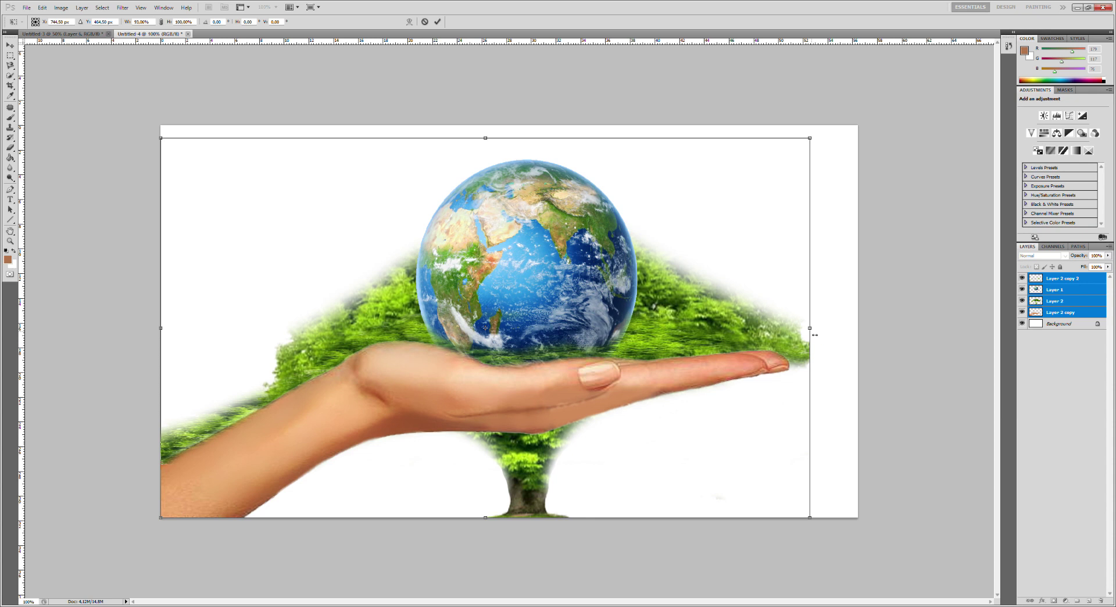
key("ctrl+z")
left_click_drag(862, 140, 823, 181)
key("Return")
key("c")
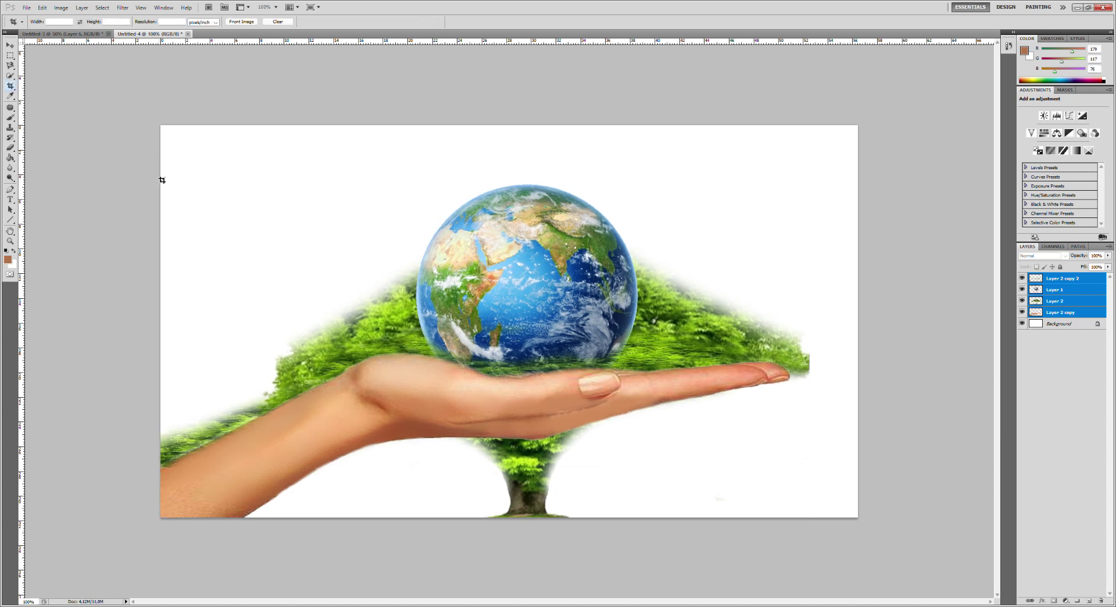
left_click(10, 147)
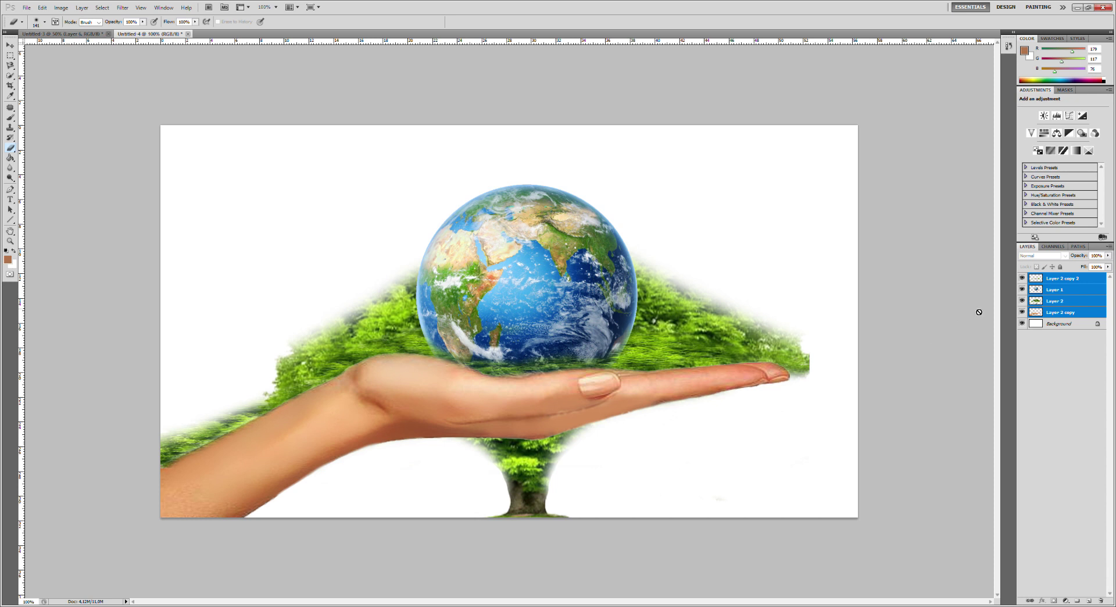
left_click(1074, 302)
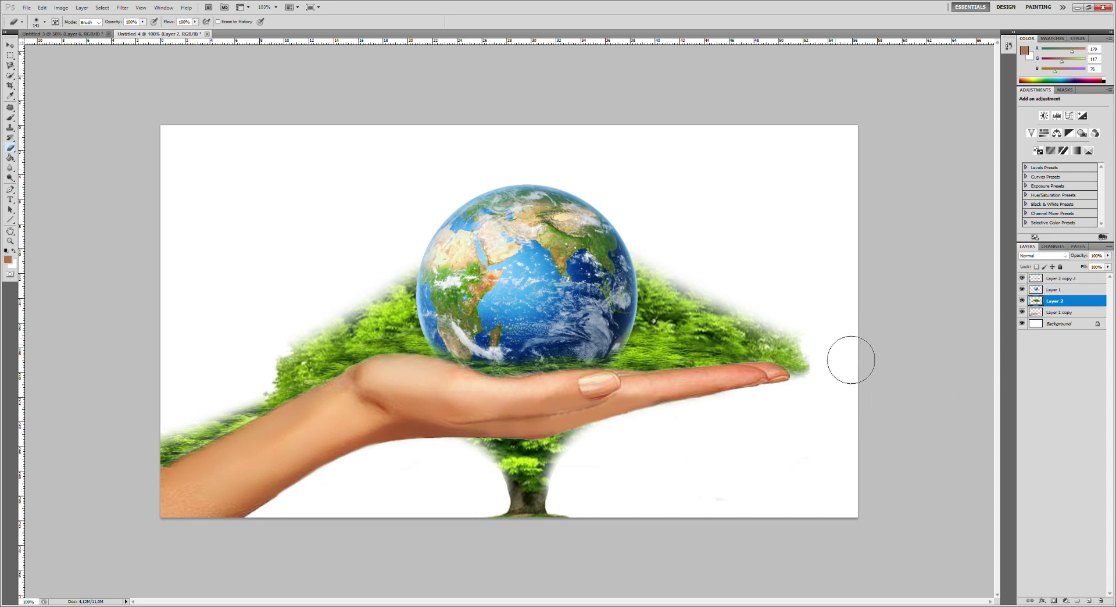
- Try erasing the foliage's right tip, undo it, and make Layer 2 copy 2 active
left_click(816, 345)
key("ctrl+z")
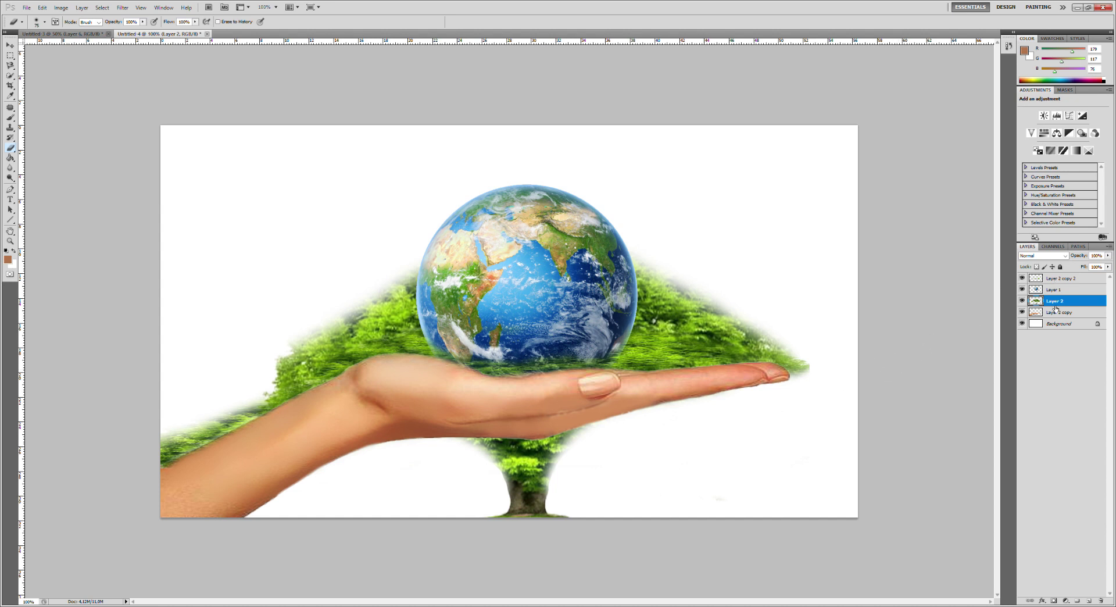
left_click(1056, 278)
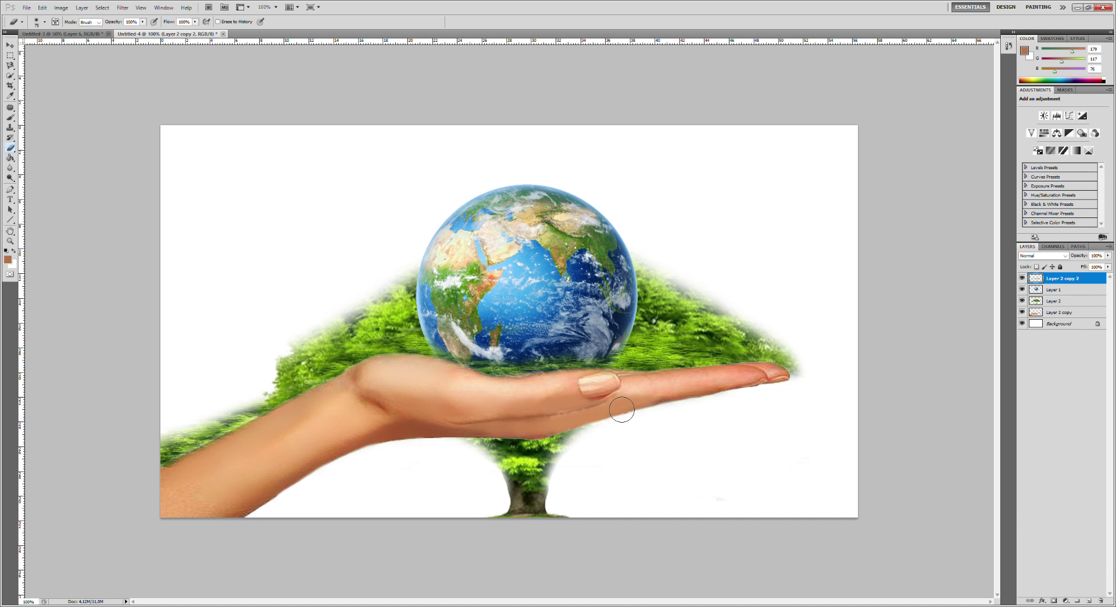
left_click(11, 56)
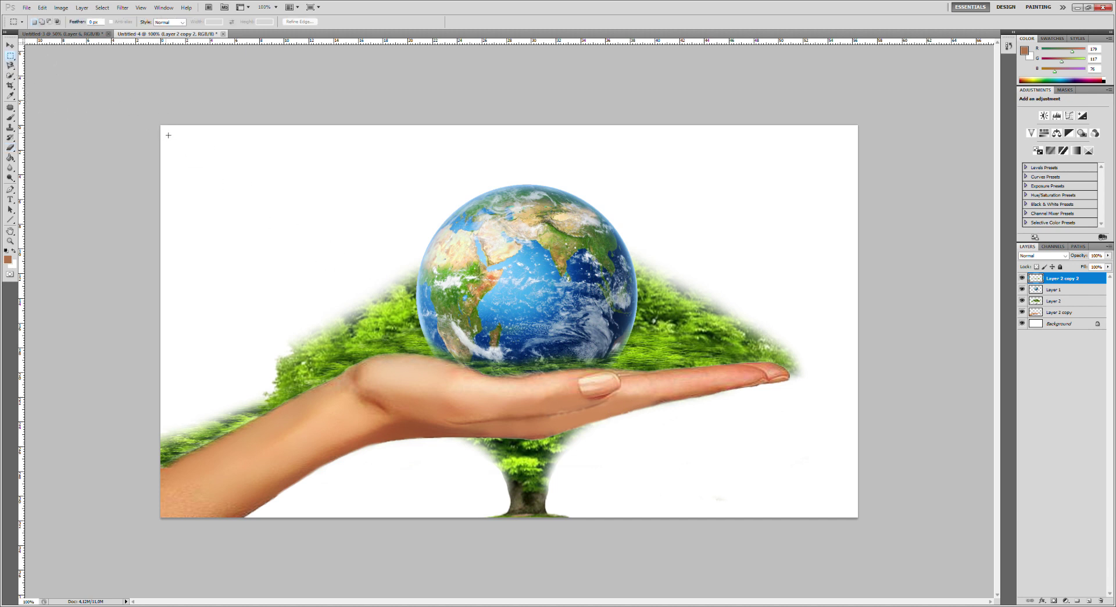
- Feather a rectangle just inside the canvas and fill the border outside it with sampled green
left_click_drag(169, 133, 853, 514)
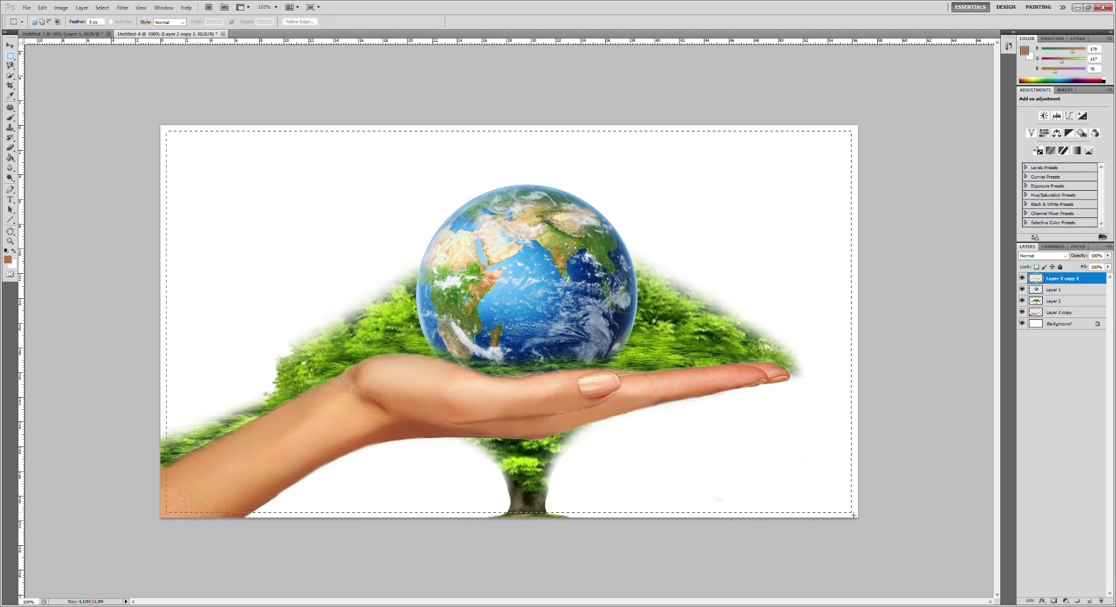
left_click_drag(853, 514, 858, 512)
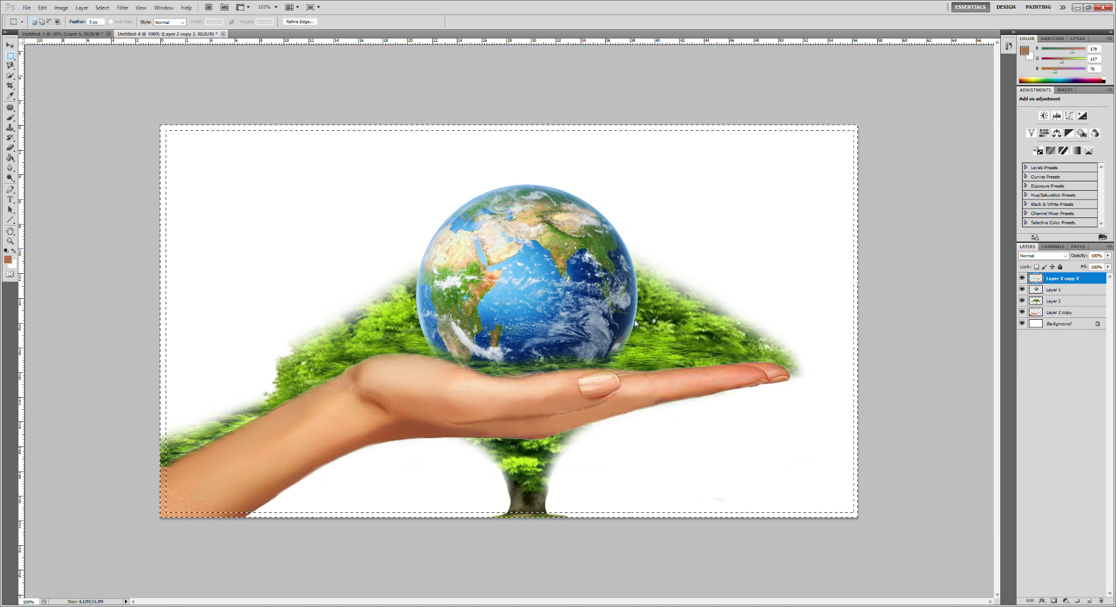
key("shift+F6")
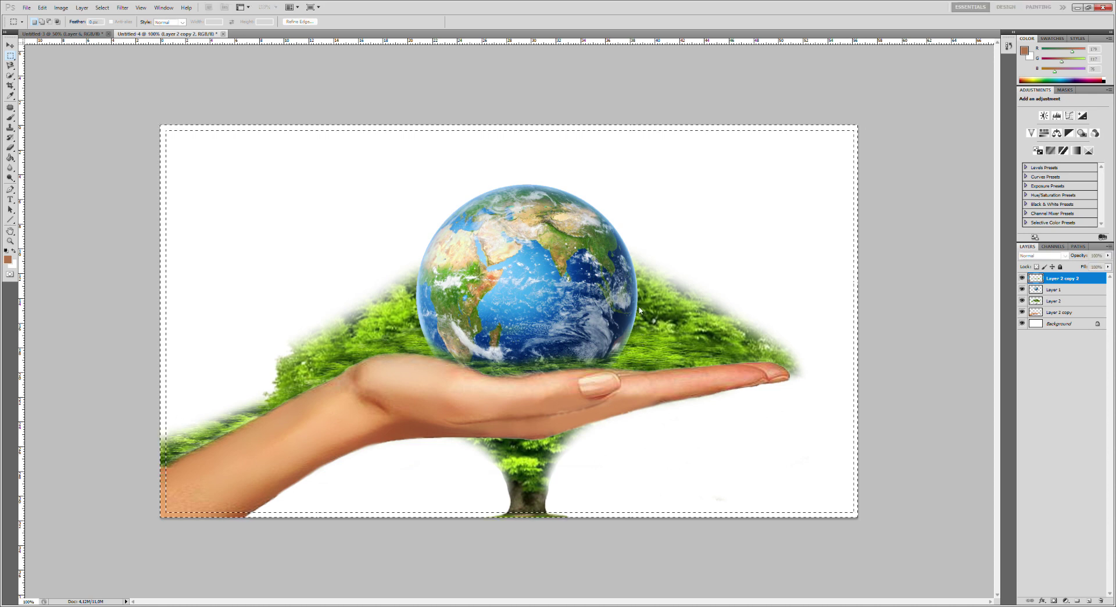
key("Return")
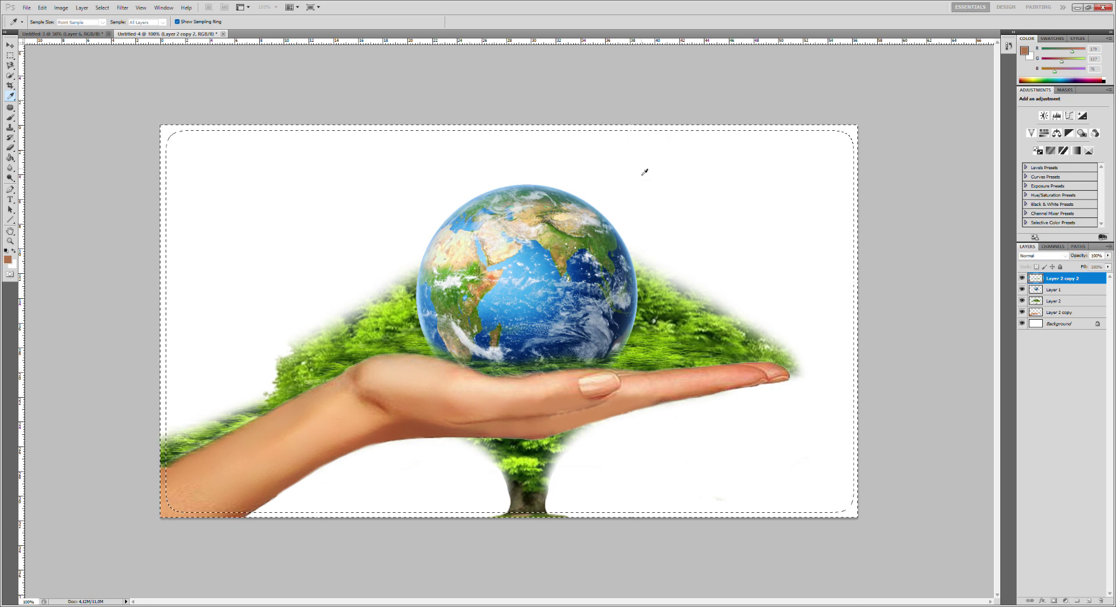
key("m")
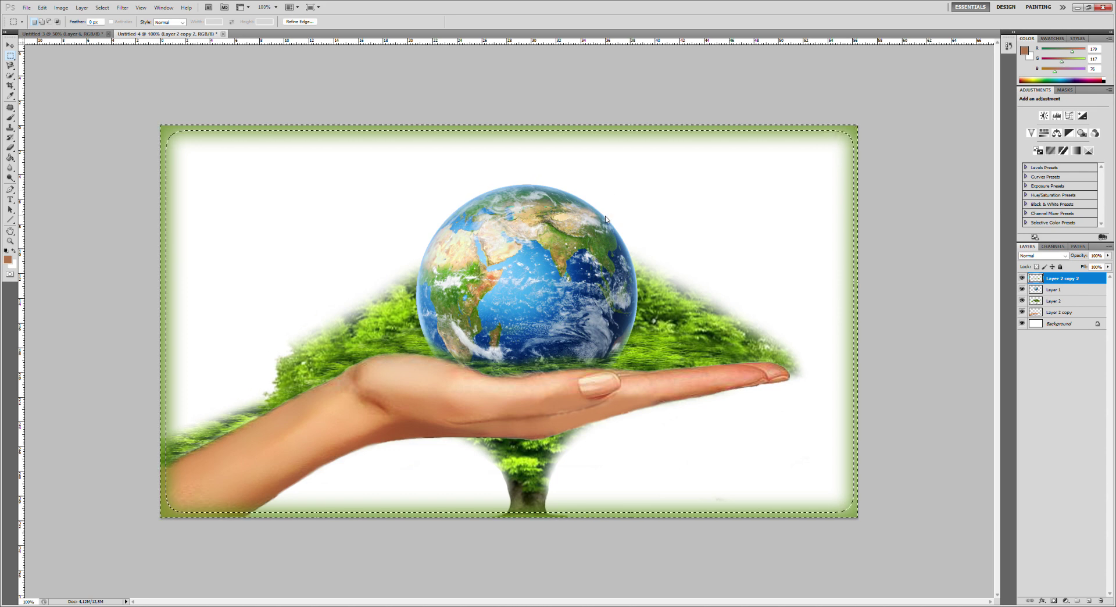
key("i")
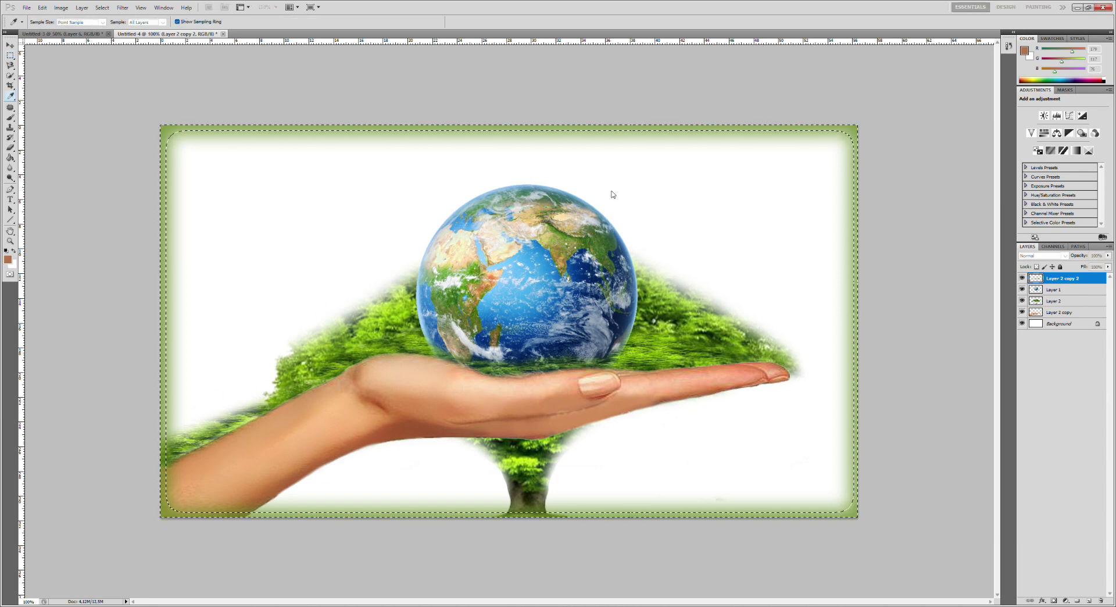
key("m")
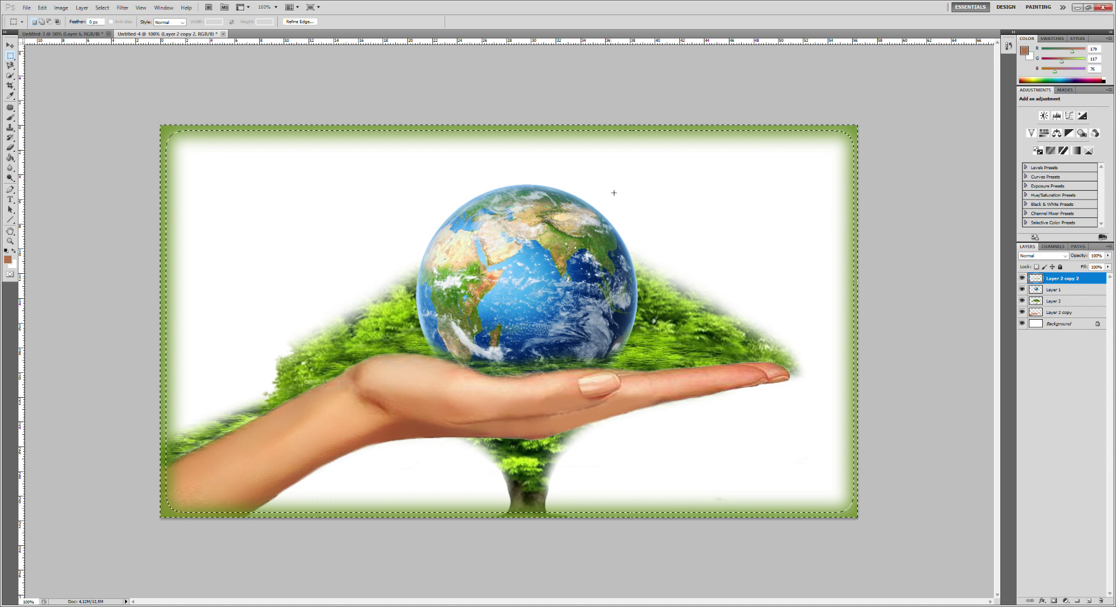
key("ctrl+d")
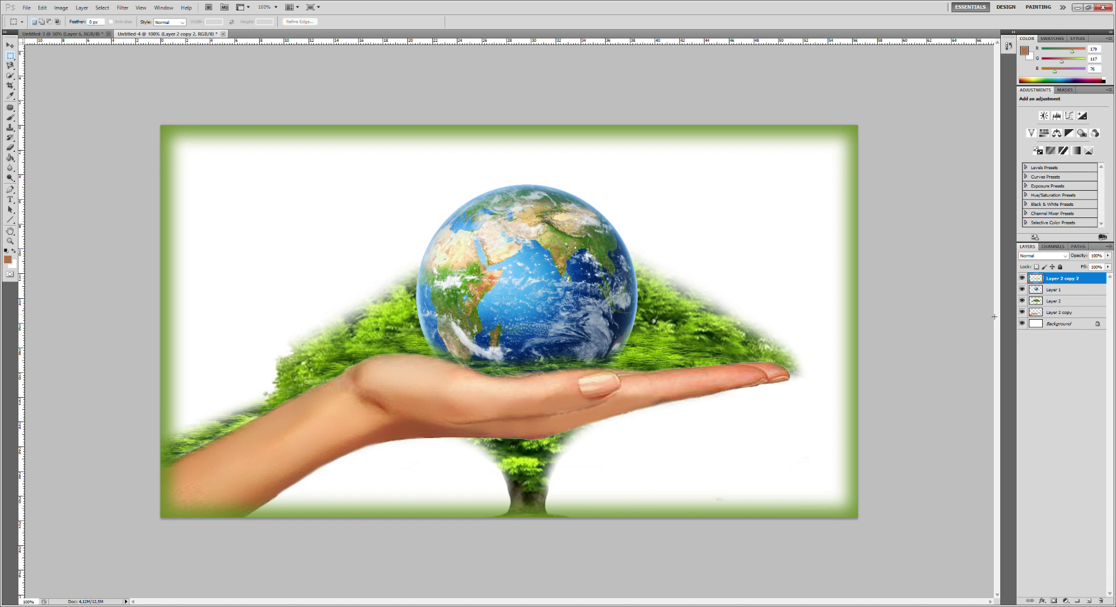
left_click(1068, 290)
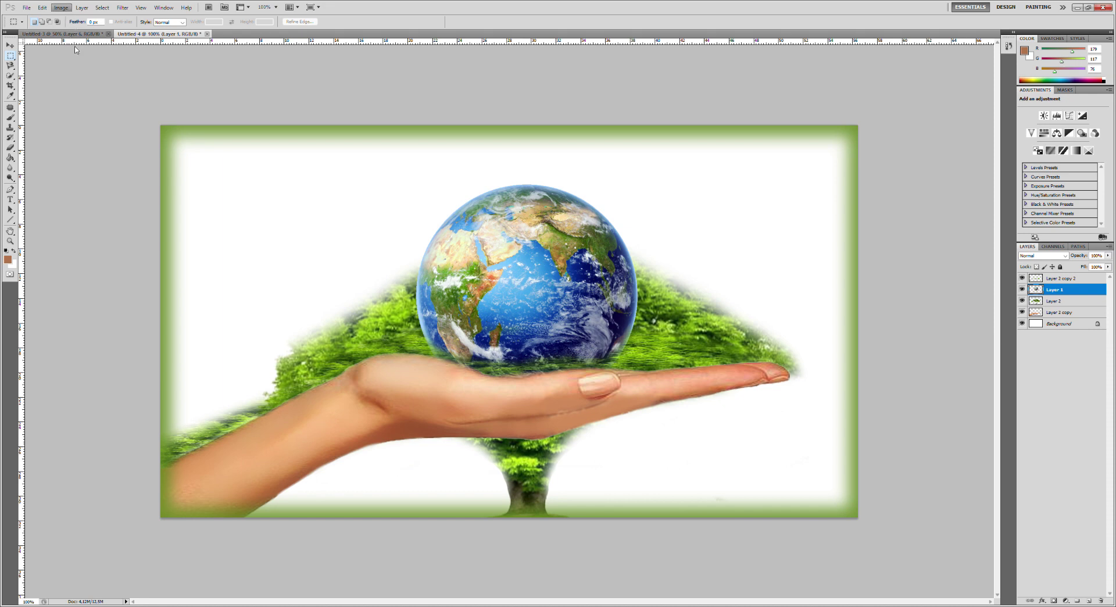
- Apply a tonal adjustment to Layer 1 that brightens the globe and slightly lowers its saturation
key("ctrl+z")
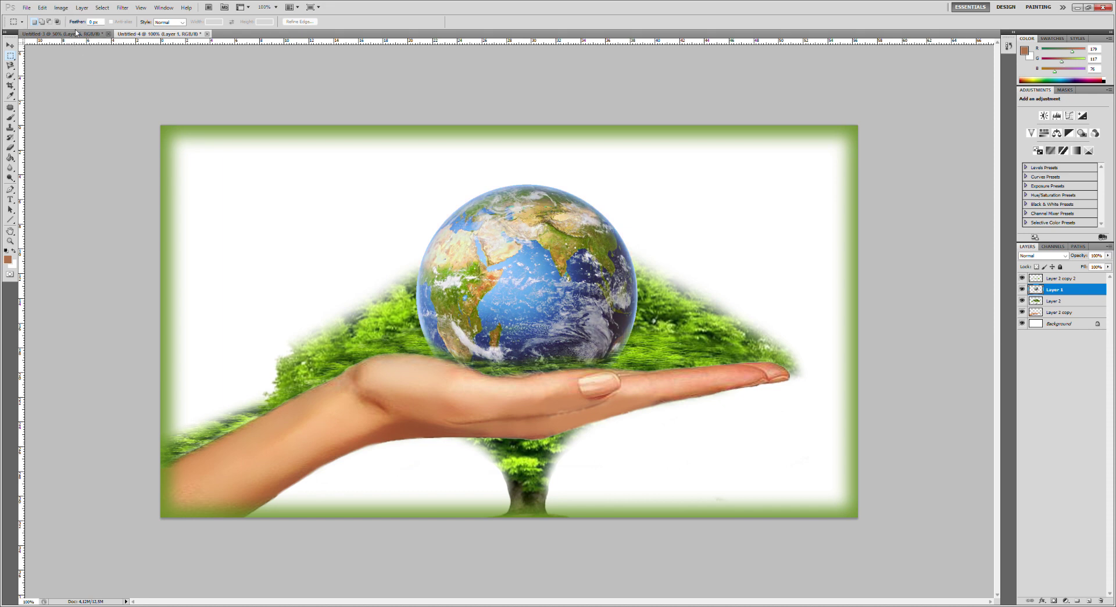
key("ctrl+z")
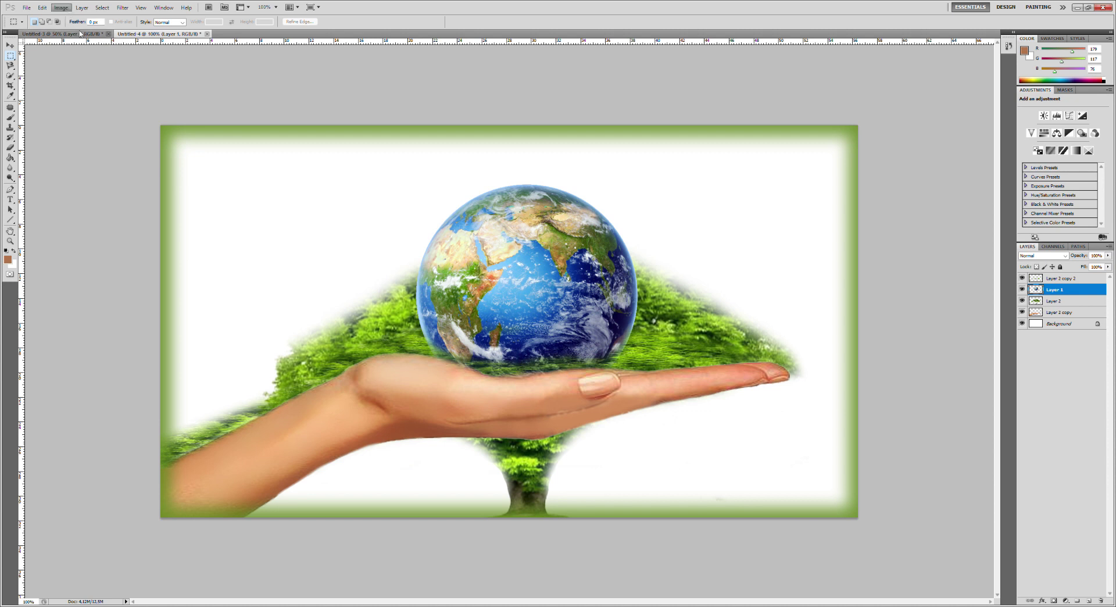
key("i")
key("ctrl+z")
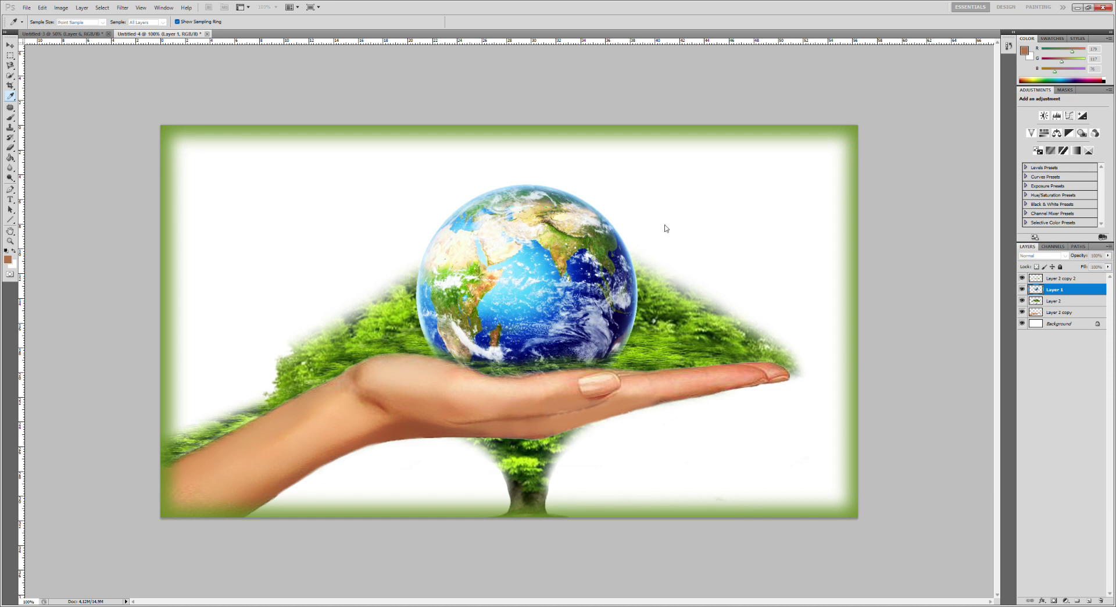
key("m")
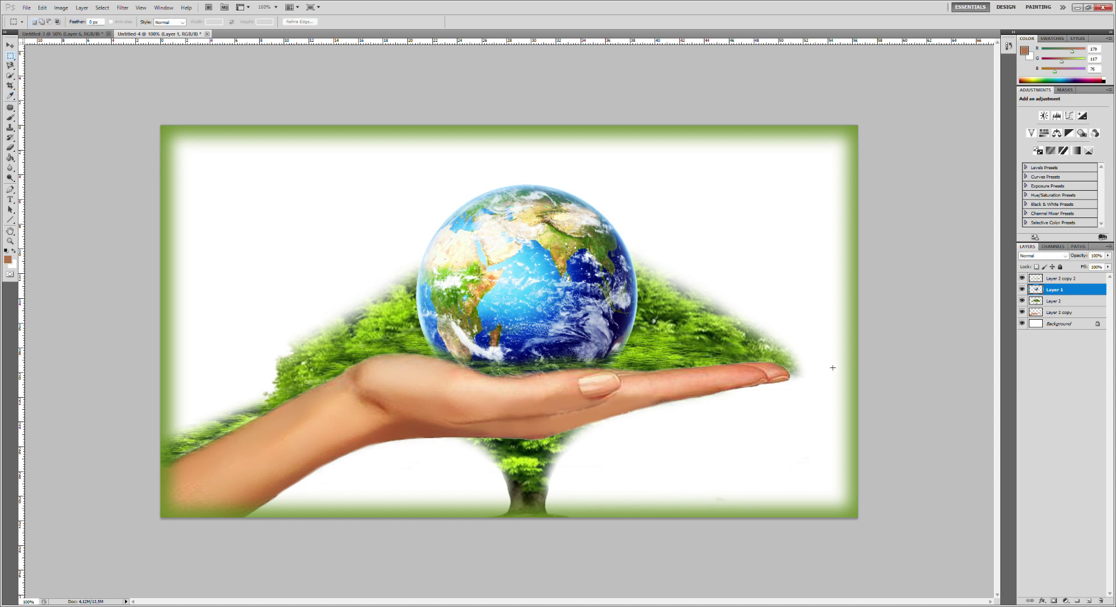